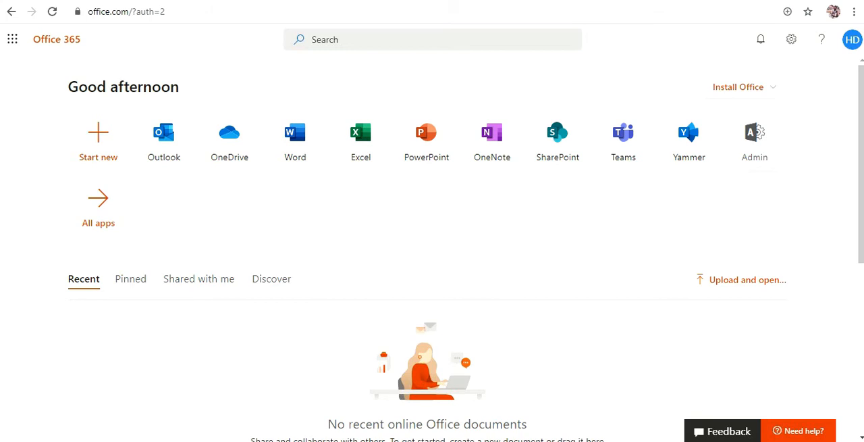
Open the list of groups in the Microsoft 365 admin center.
click(757, 150)
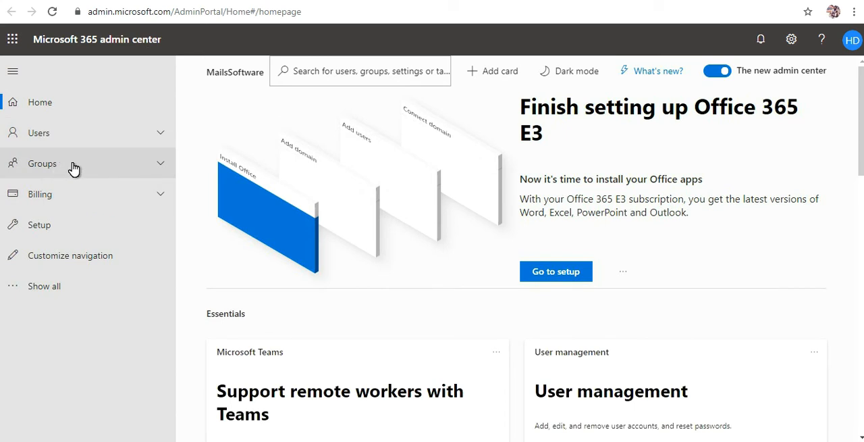
click(162, 170)
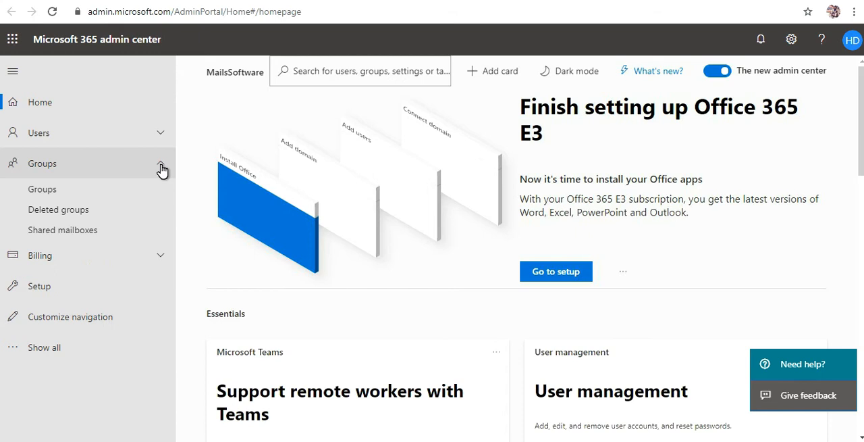
click(56, 193)
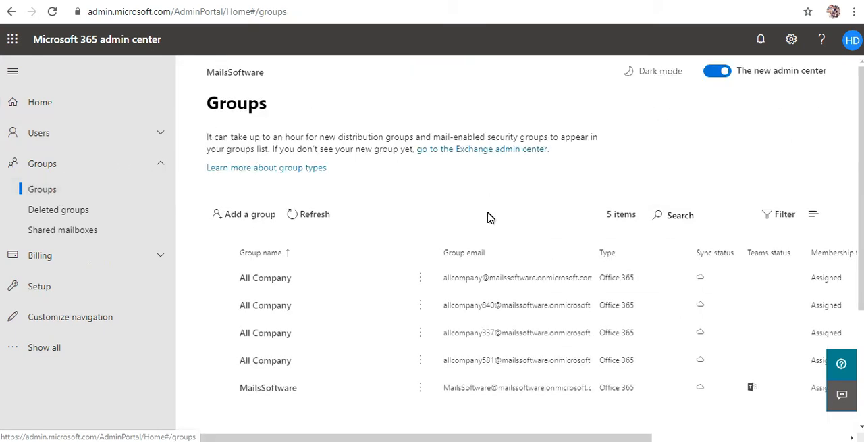
scroll(498, 191, down, 2)
scroll(497, 183, up, 1)
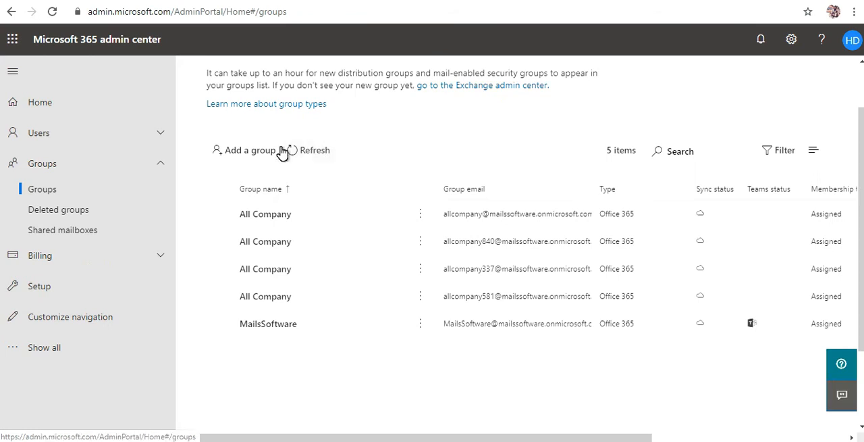
Start adding a new group and choose Distribution as its group type.
click(242, 155)
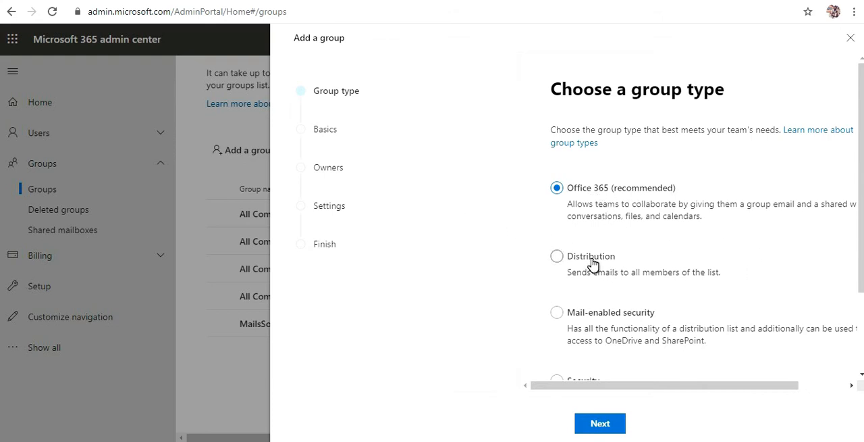
scroll(616, 278, down, 1)
scroll(616, 278, down, 2)
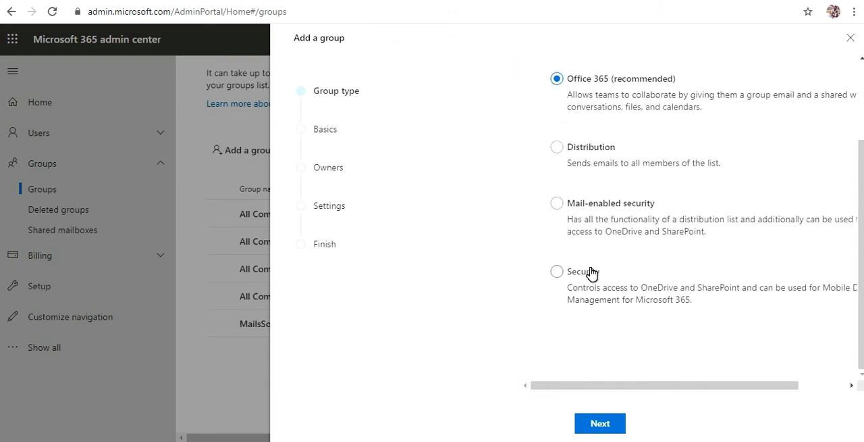
scroll(597, 277, up, 3)
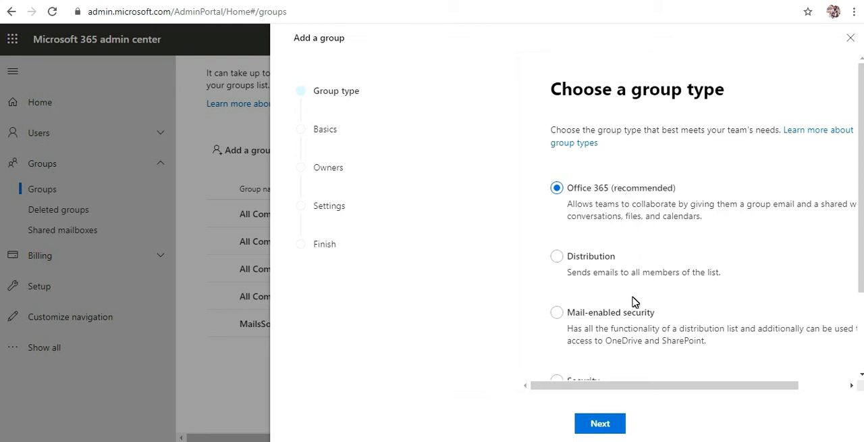
click(598, 259)
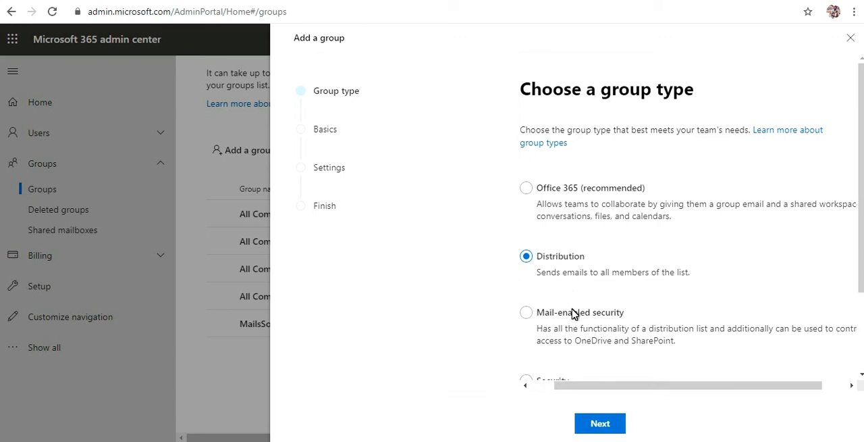
click(598, 425)
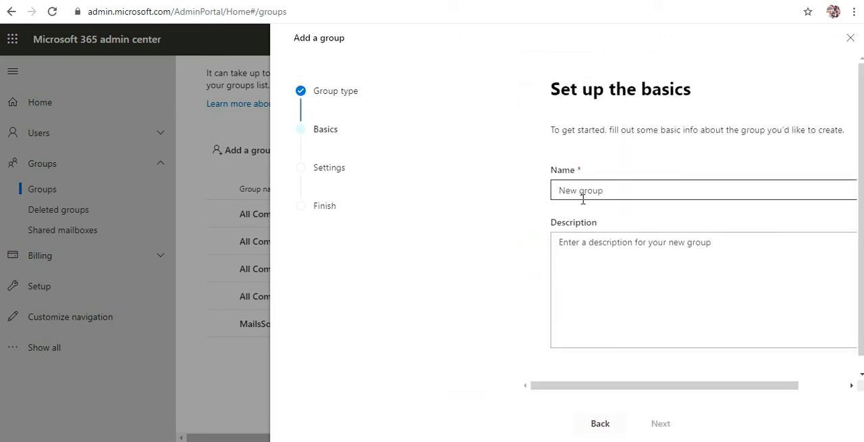
Name the new distribution group Project1, leave its description blank, and continue to the group settings.
click(574, 189)
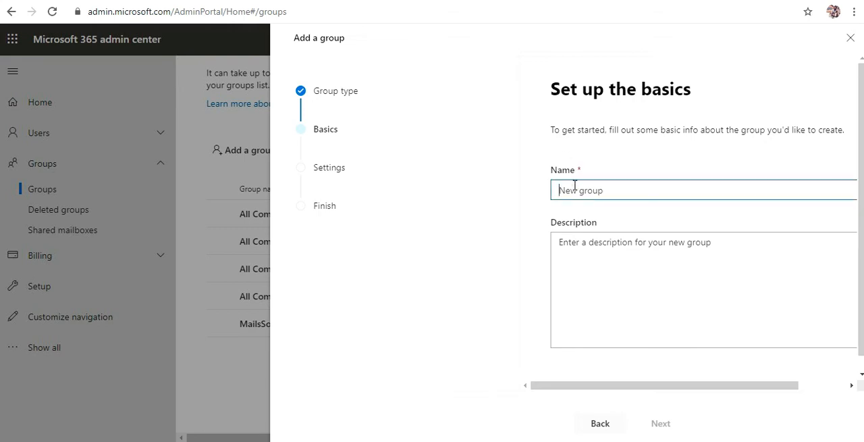
text(Project1)
click(577, 243)
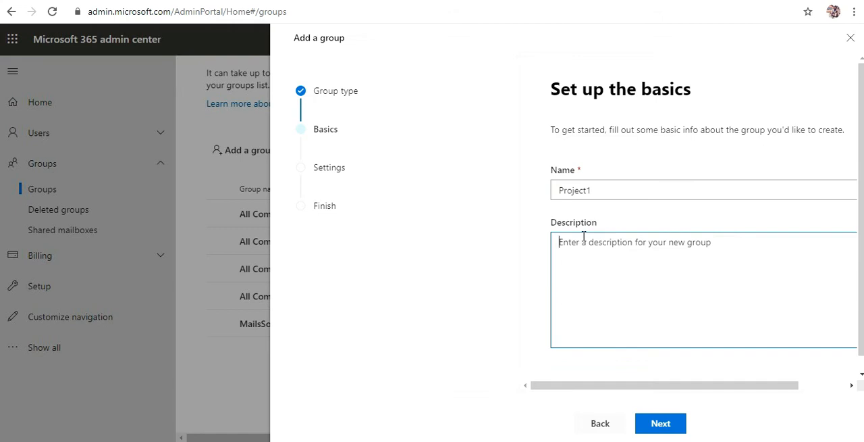
click(662, 425)
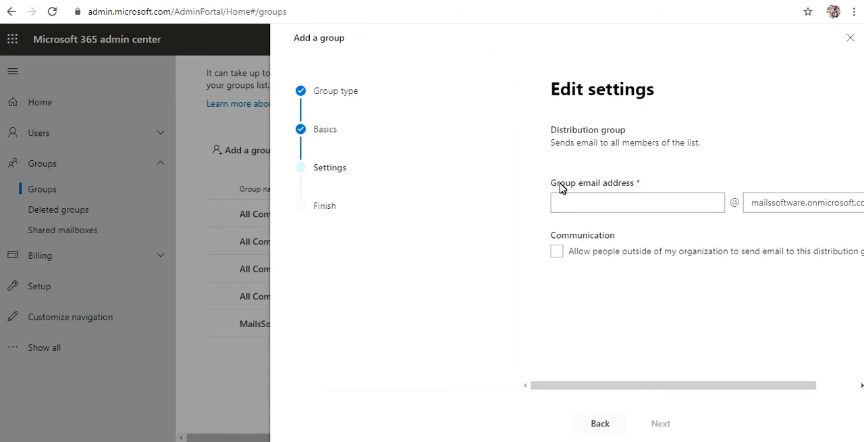
Set the group email alias to project1, keep email from outside the organization disallowed, and continue to the review.
click(621, 204)
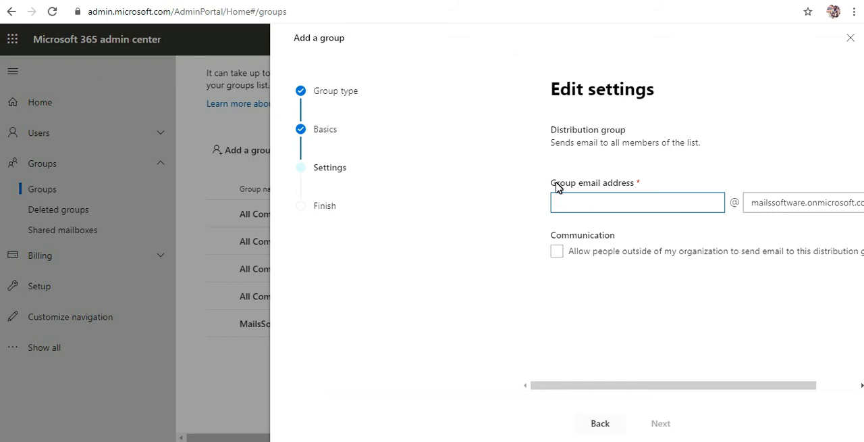
drag(556, 183, 625, 202)
click(626, 205)
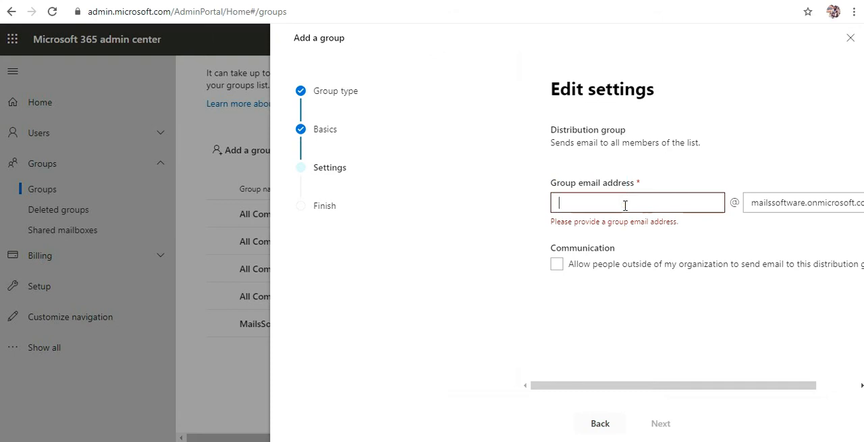
text(project1)
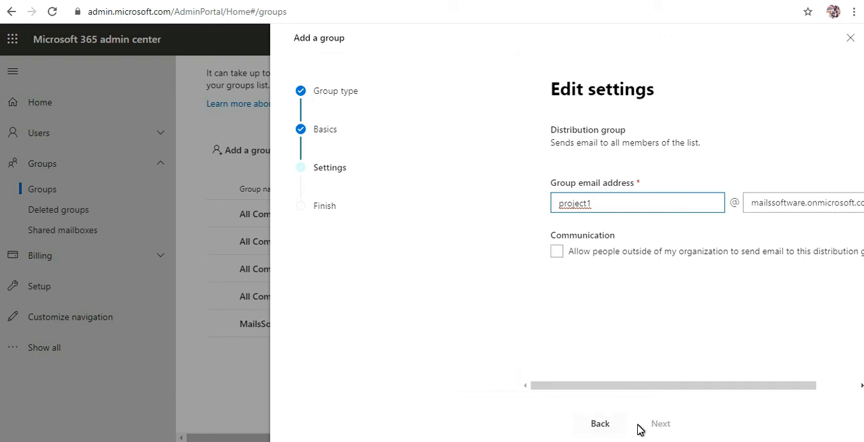
click(631, 289)
click(577, 256)
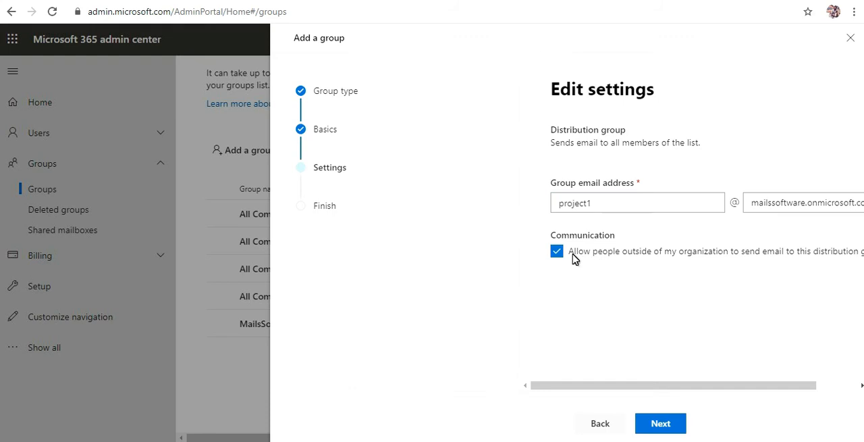
click(566, 258)
click(660, 425)
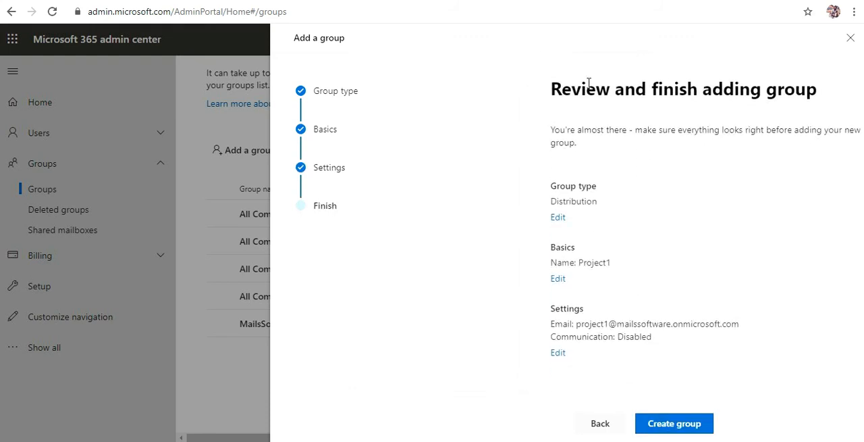
Create the reviewed distribution group, close the wizard, and refresh the groups list.
click(688, 425)
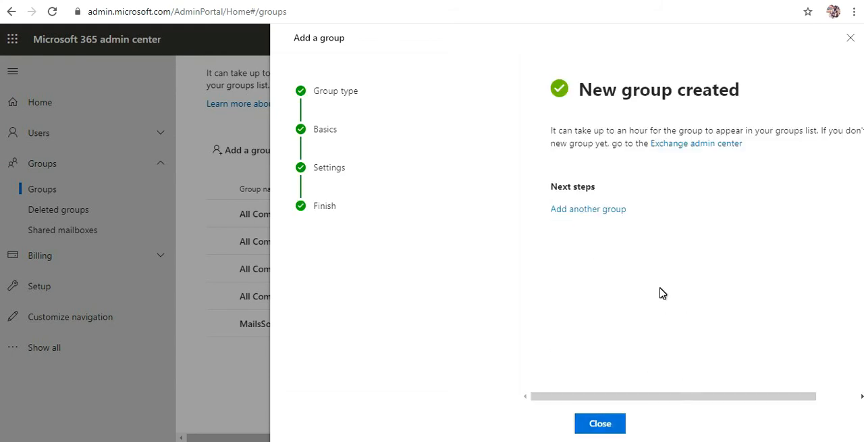
drag(592, 89, 719, 90)
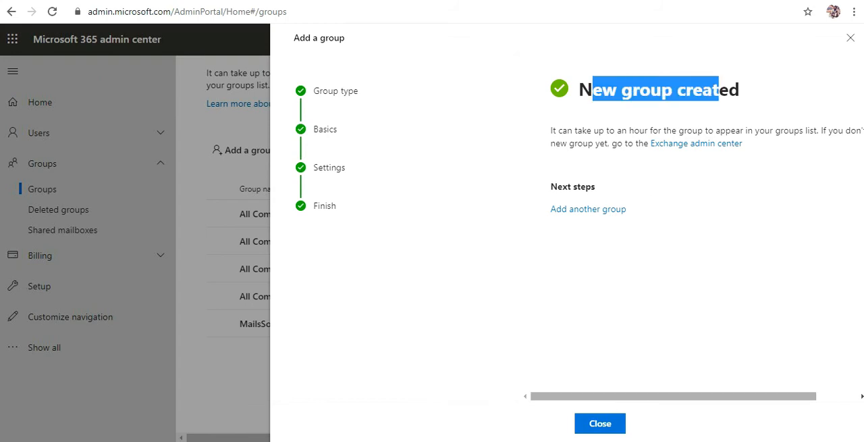
click(601, 424)
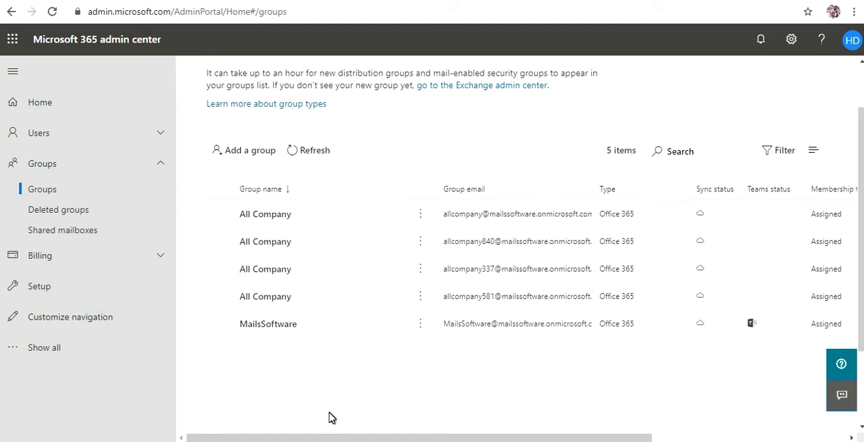
click(308, 154)
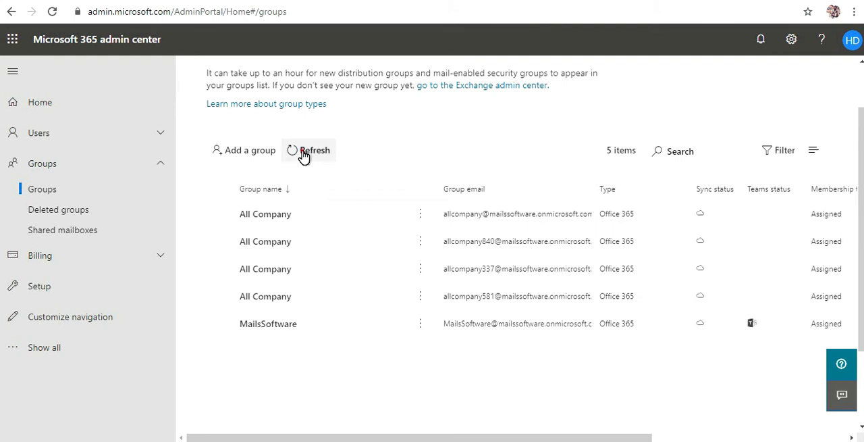
click(303, 153)
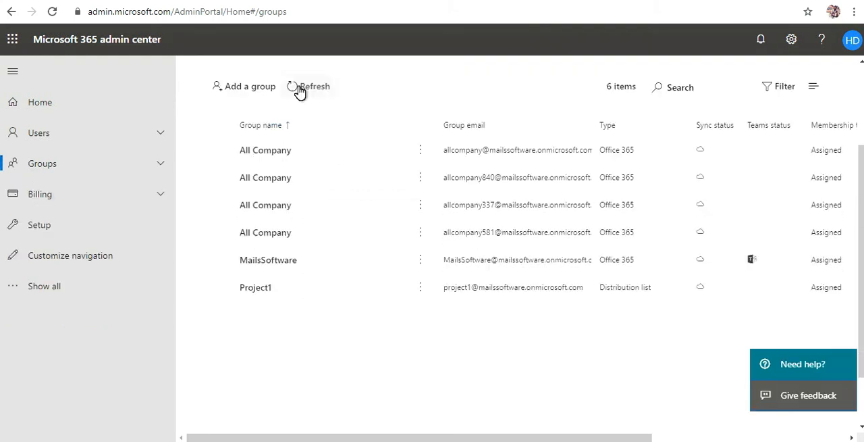
click(299, 91)
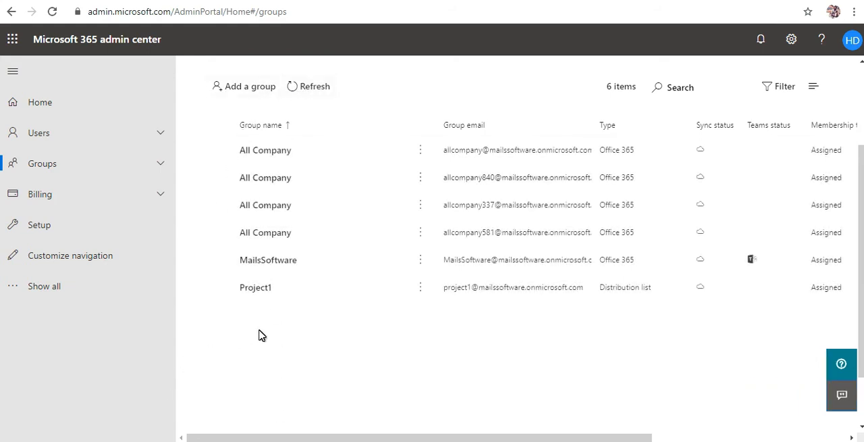
Open the member management of the Project1 distribution list.
click(295, 297)
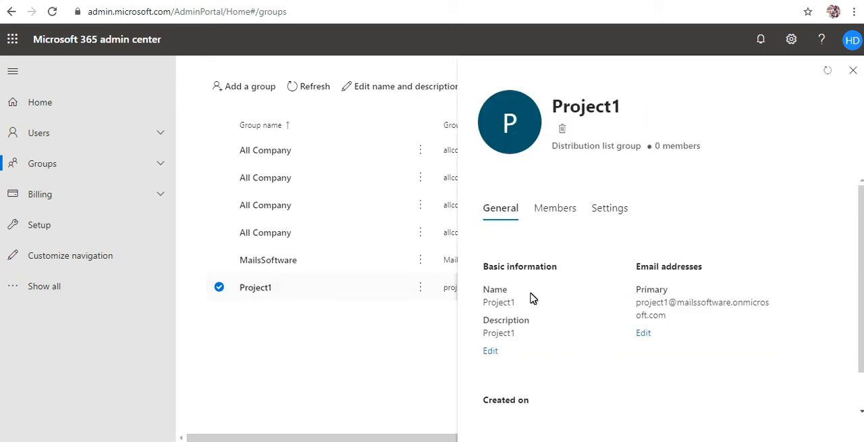
click(554, 218)
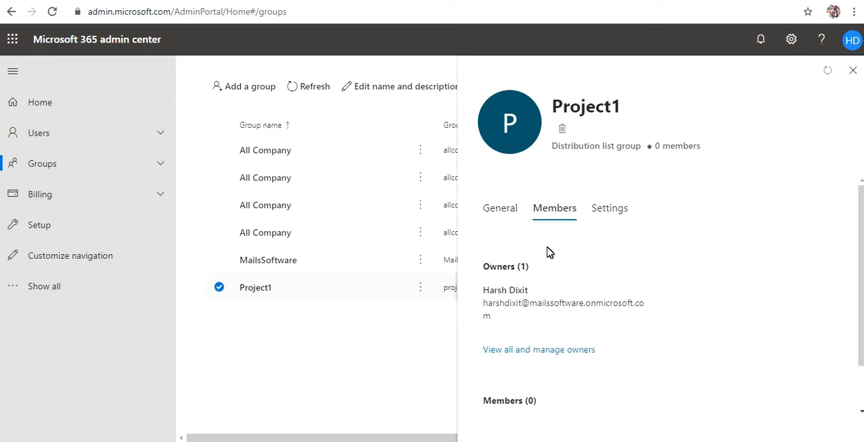
scroll(547, 252, down, 2)
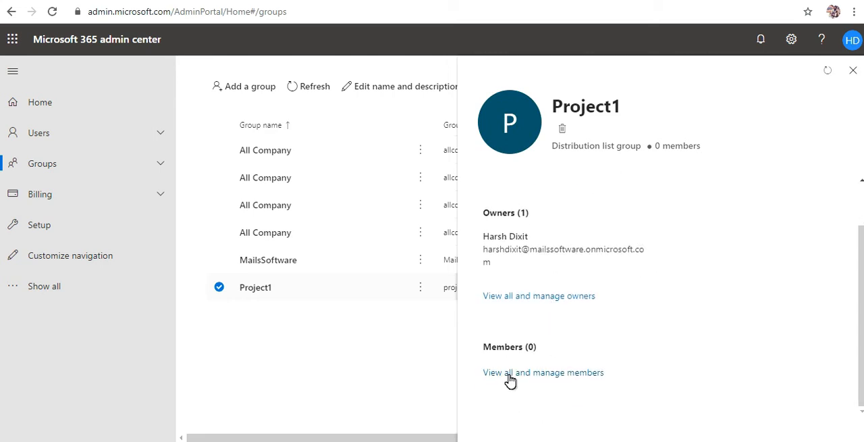
click(530, 374)
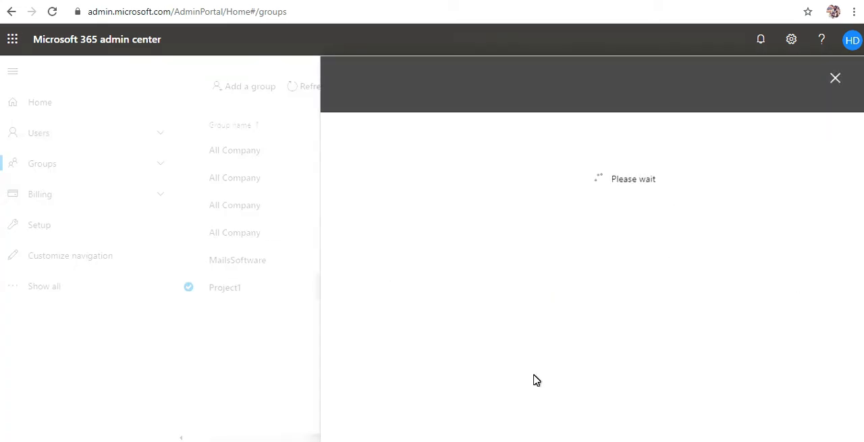
click(407, 221)
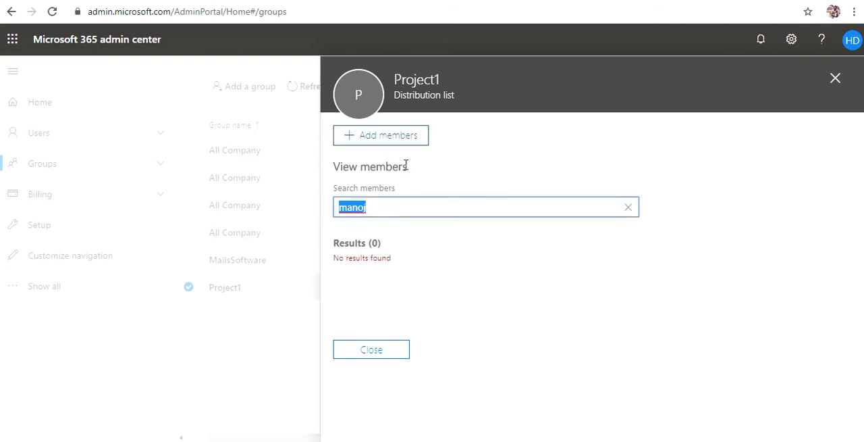
Add the first three listed users as members of Project1, save, and close the member view.
click(365, 140)
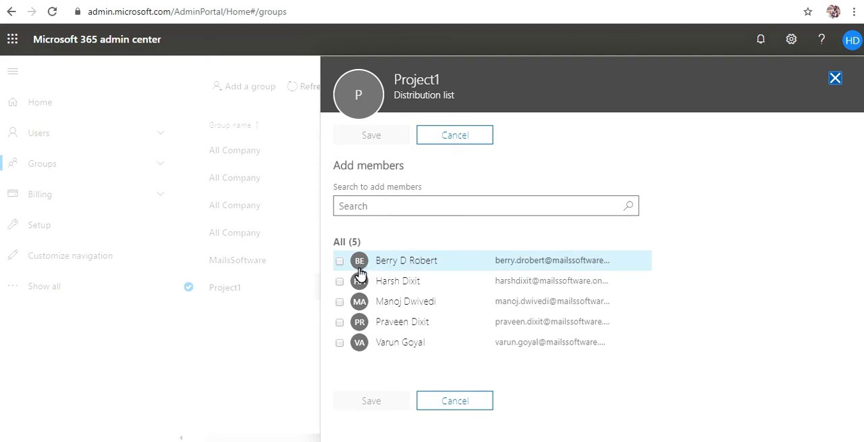
click(339, 261)
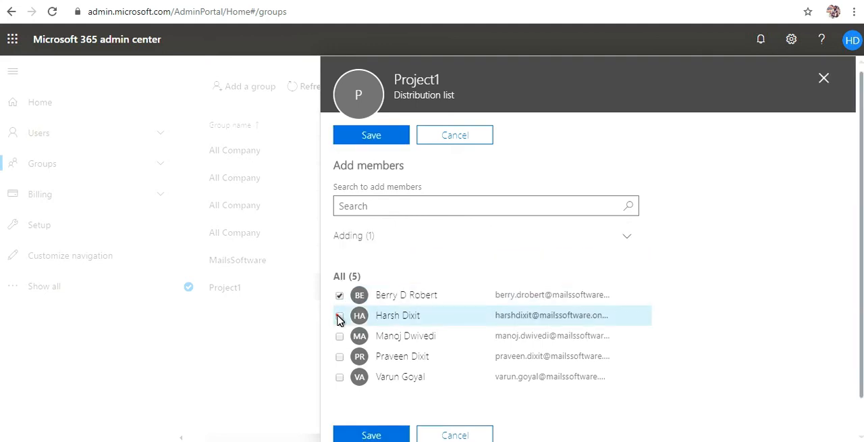
click(340, 316)
click(339, 336)
scroll(705, 361, down, 1)
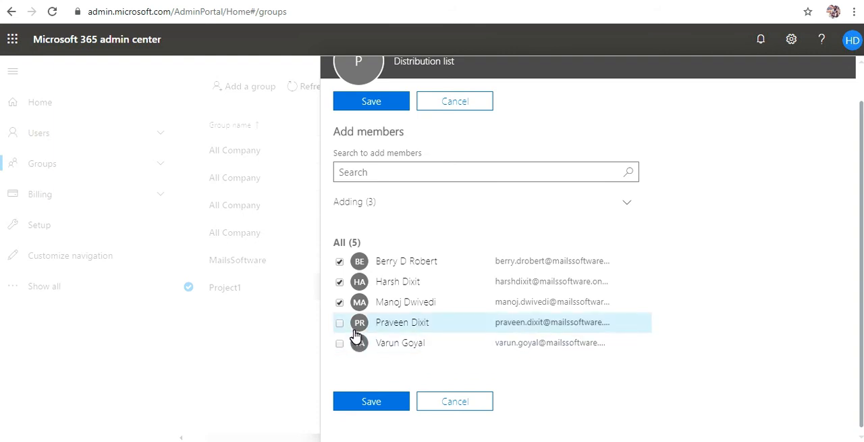
click(366, 399)
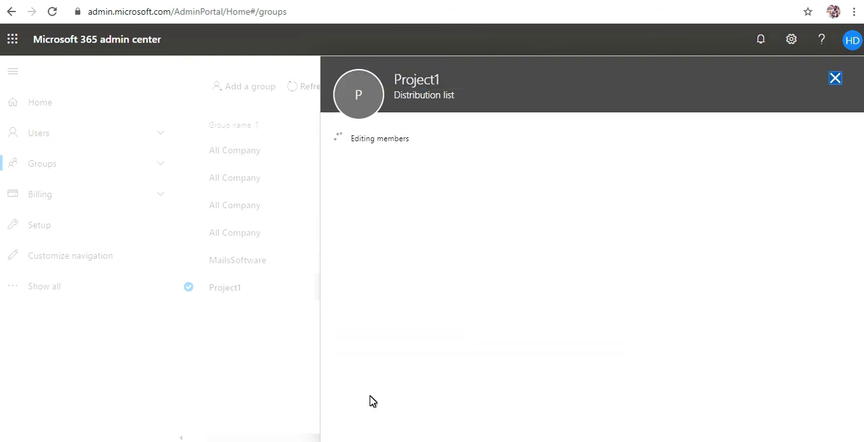
click(405, 184)
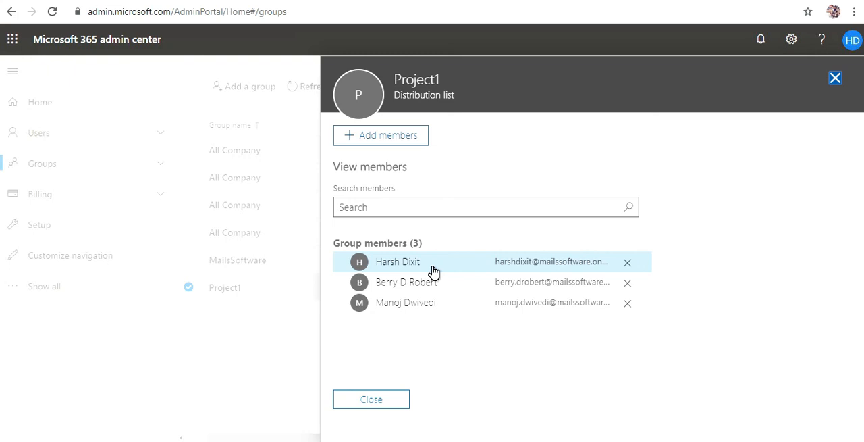
click(835, 79)
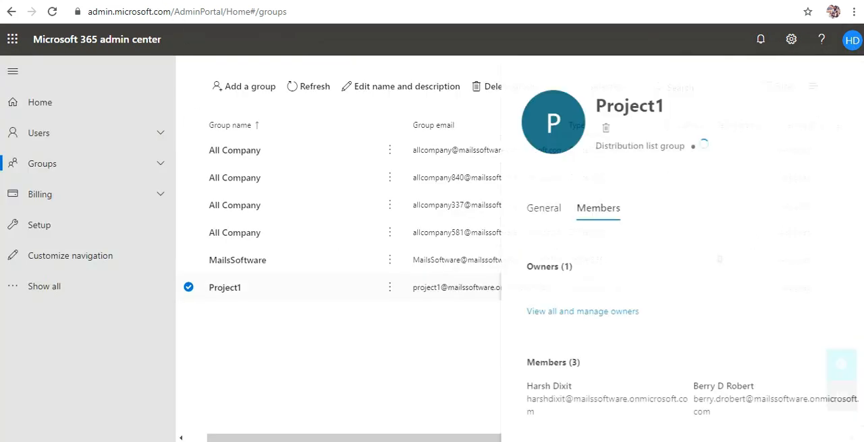
Switch to the Office 365 home page, open Outlook, and start a new message.
click(101, 1)
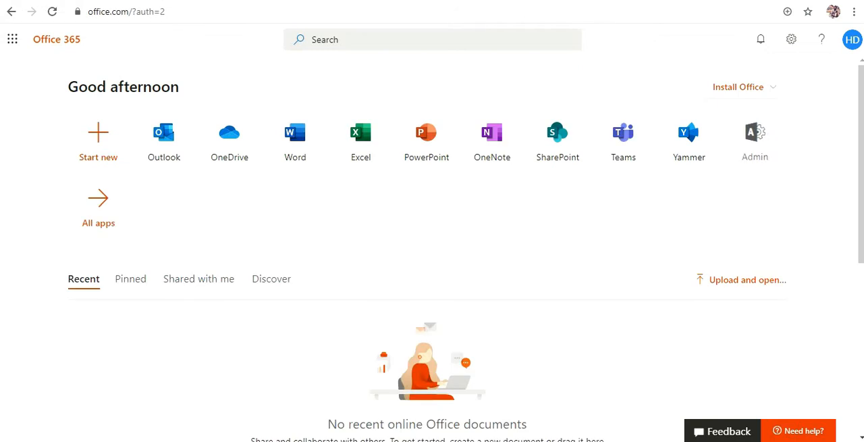
click(171, 152)
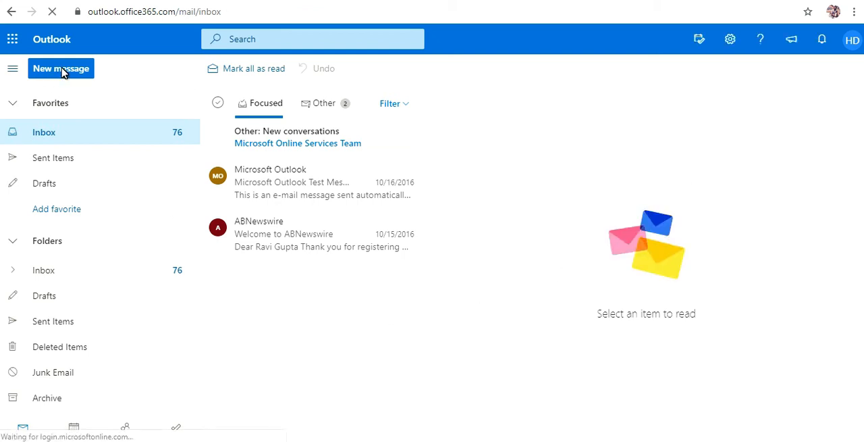
click(66, 77)
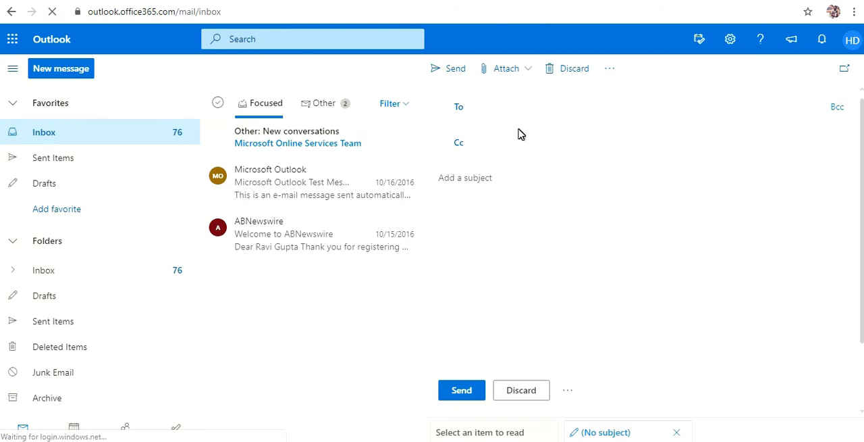
Search the recipient suggestions for "project" in the new message.
click(519, 111)
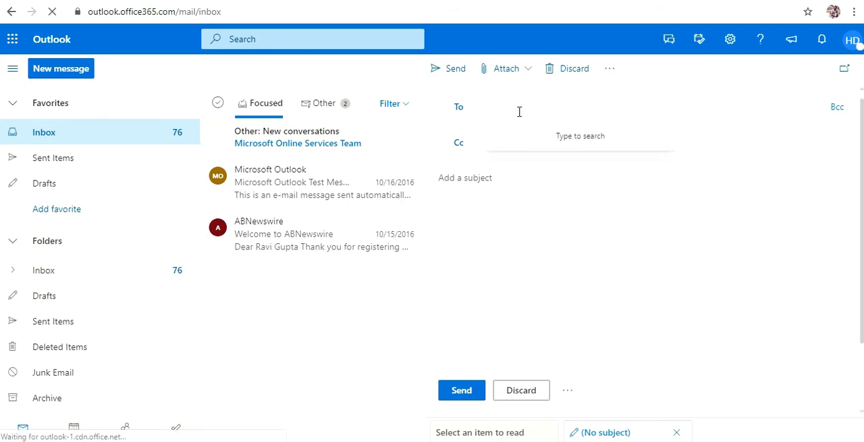
text(pro)
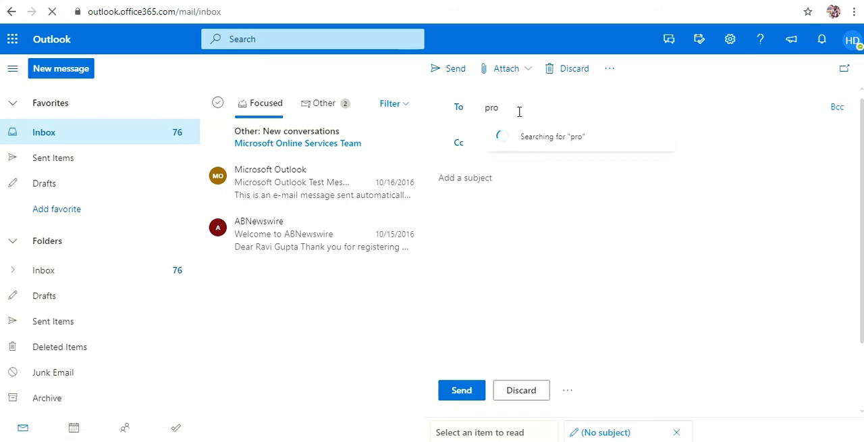
text(je)
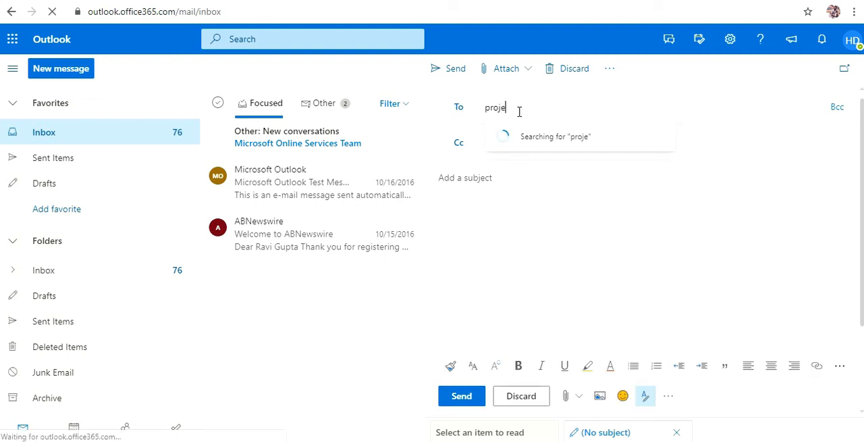
text(ct)
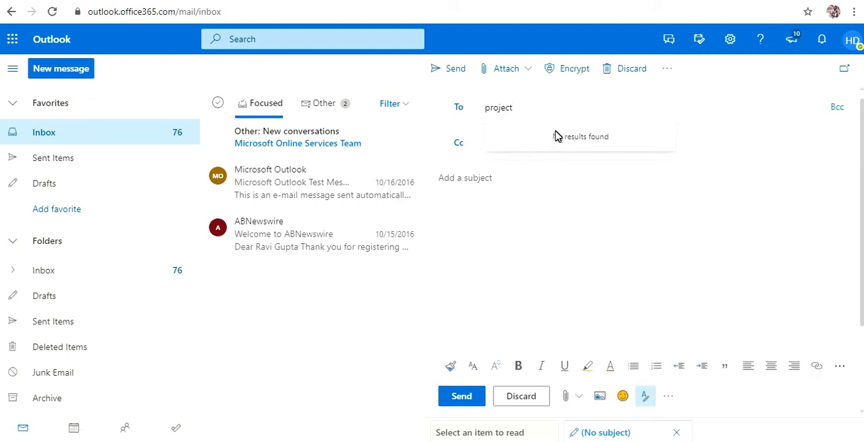
key(BackSpace)
key(BackSpace)
key(BackSpace)
key(BackSpace)
key(BackSpace)
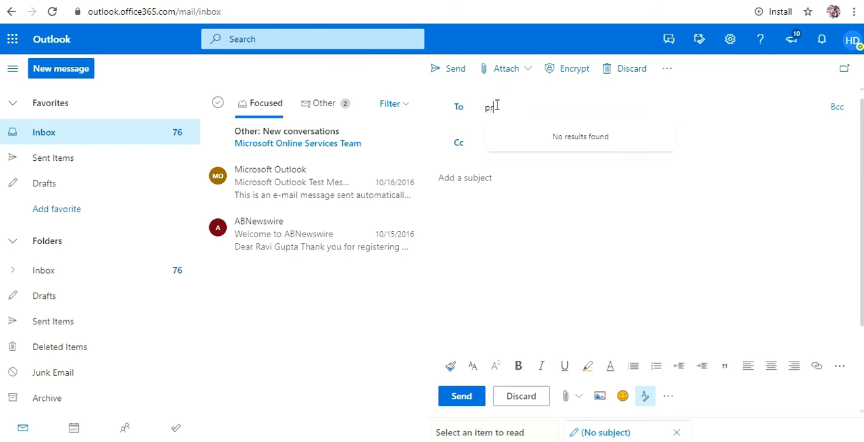
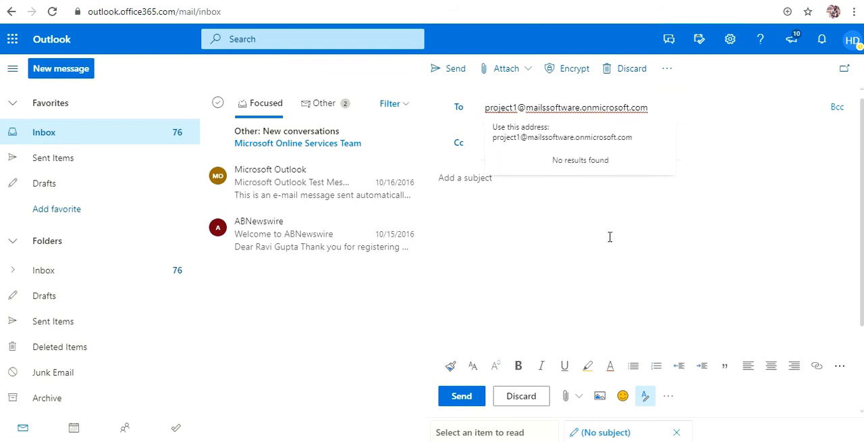
Address the message to the full email address of the Project1 group.
click(557, 137)
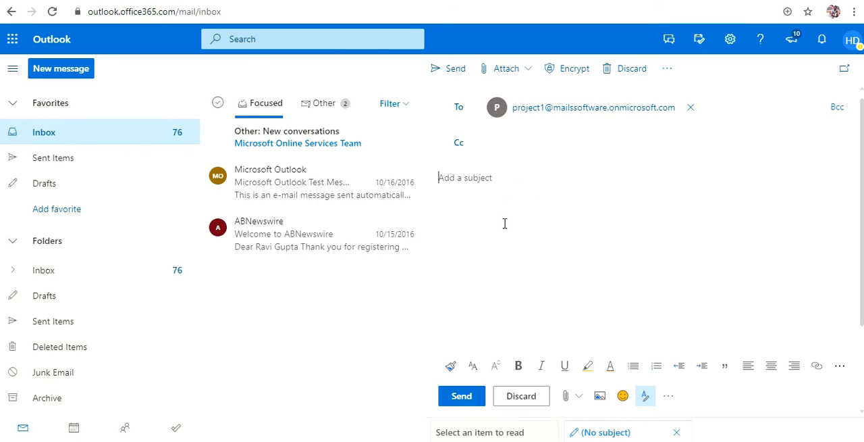
Set the message subject to "Project 1 related information".
text(P)
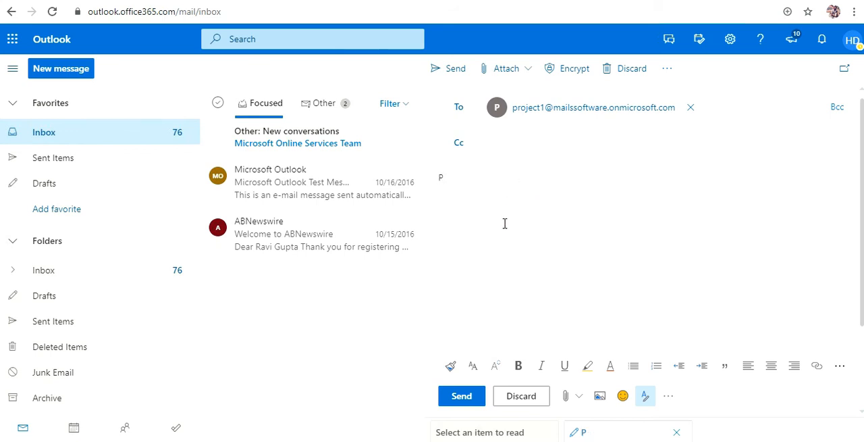
text(rojevt 1)
key(BackSpace)
key(BackSpace)
key(BackSpace)
key(BackSpace)
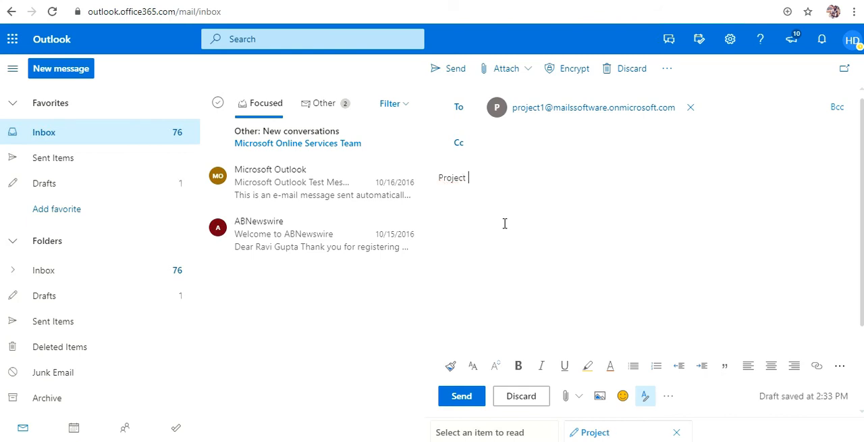
text(ct 1 related i)
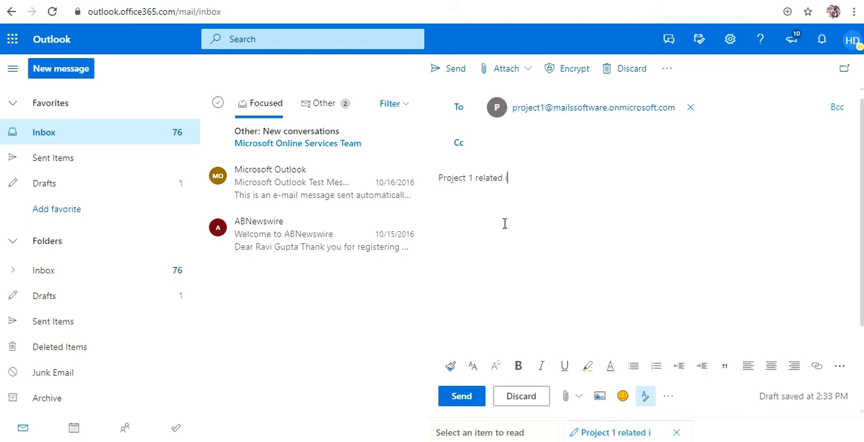
text(nformation)
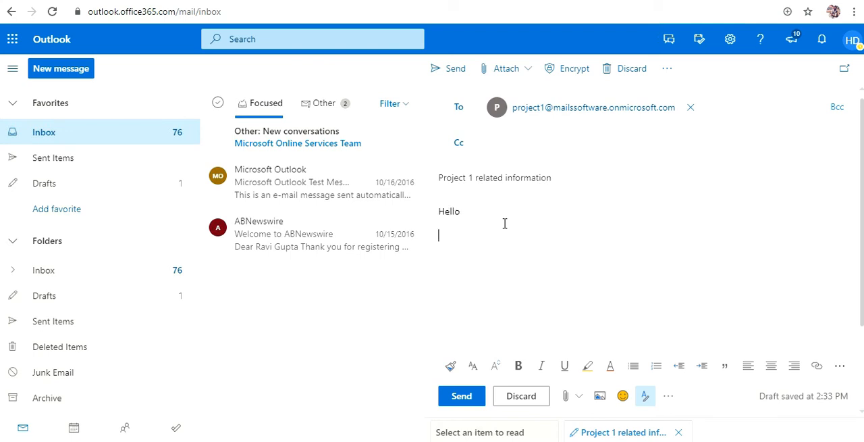
text(s is the test information)
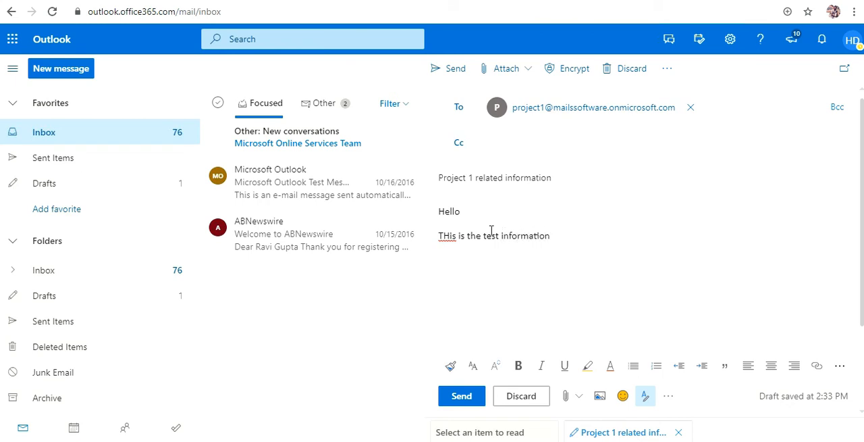
Complete the message body with "Hello" and "This is the test information" on separate lines, and send the message.
click(451, 236)
key(BackSpace)
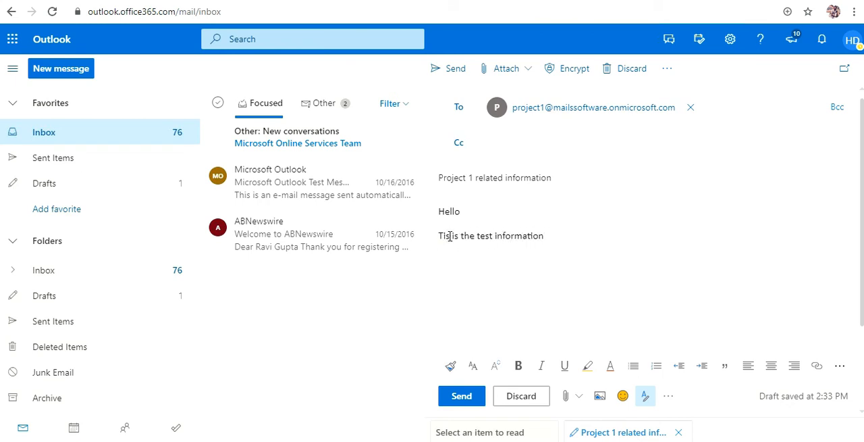
text(his)
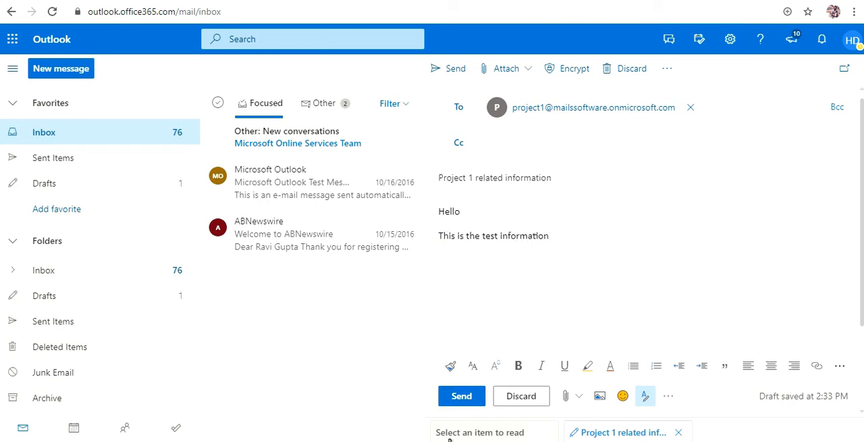
click(465, 398)
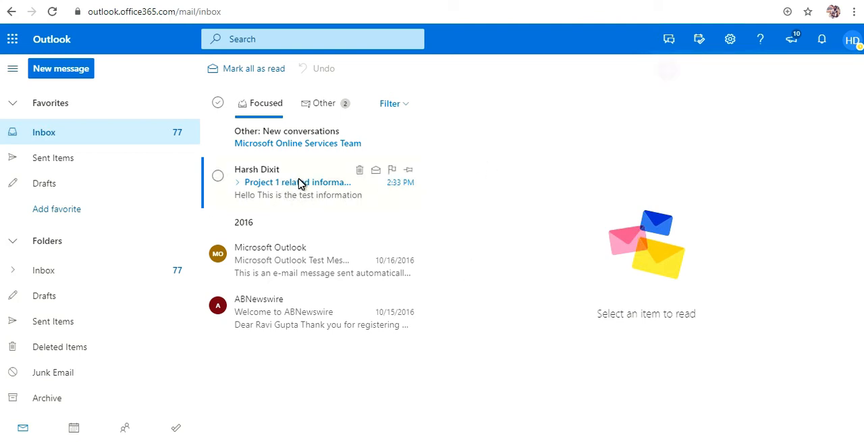
Open the received "Project 1 related information" message in the inbox and examine its recipient and body text.
click(241, 192)
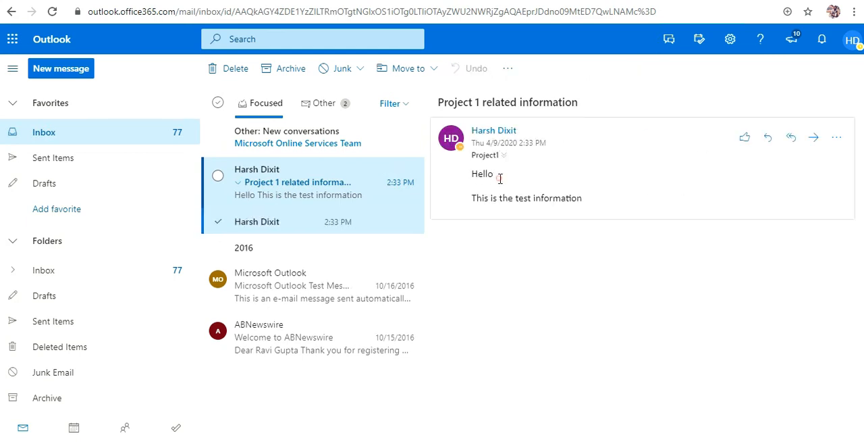
drag(500, 178, 579, 212)
click(583, 198)
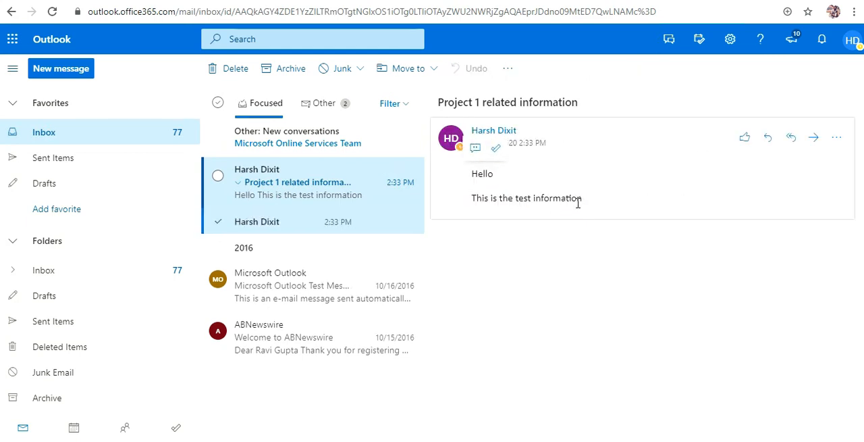
drag(475, 176, 601, 210)
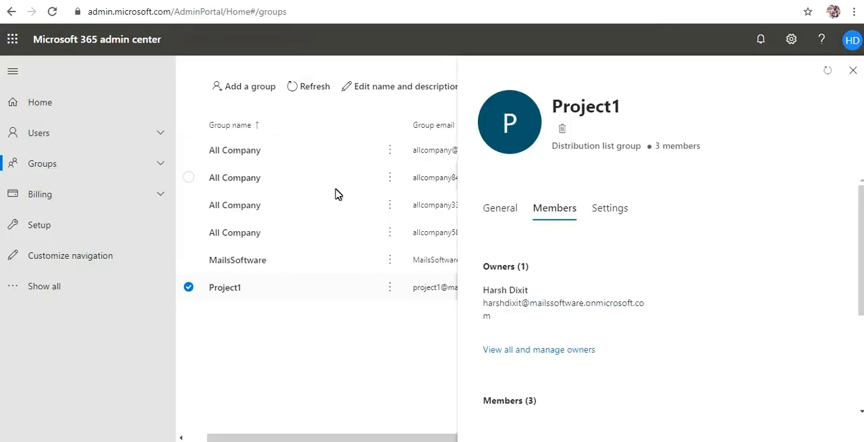
Back in the Microsoft 365 admin center, close the Project1 details and start adding a group of type Office 365.
click(853, 70)
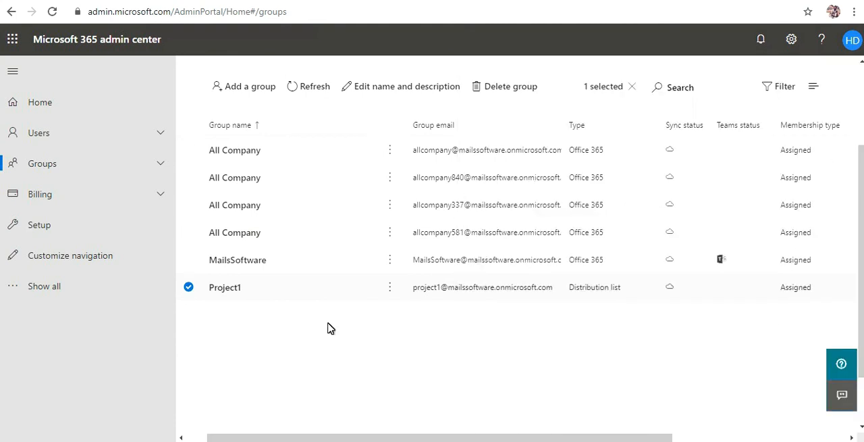
click(245, 92)
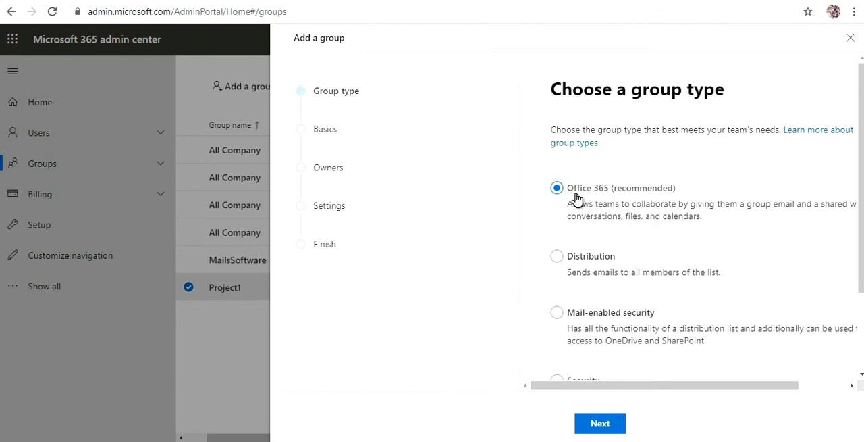
click(608, 430)
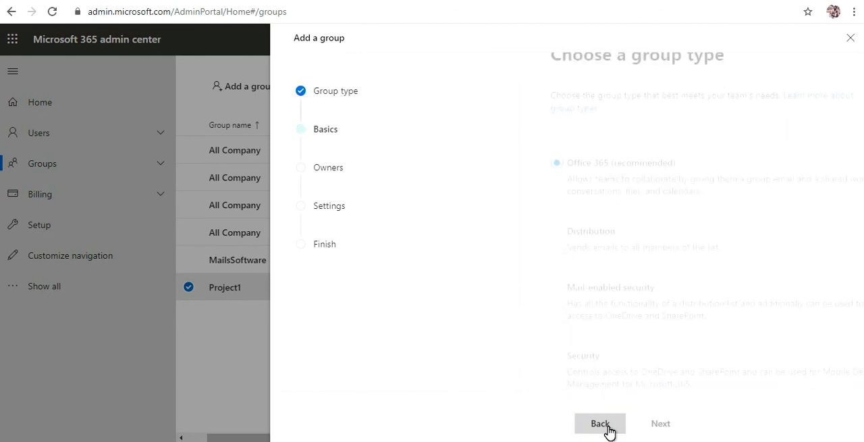
Name the new group "Team Group", leave its description empty, and continue to the owners.
click(594, 191)
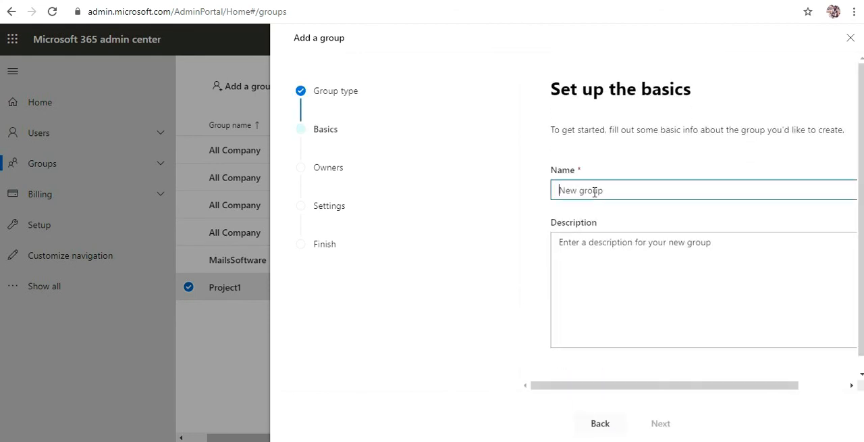
text(Team Group)
click(596, 252)
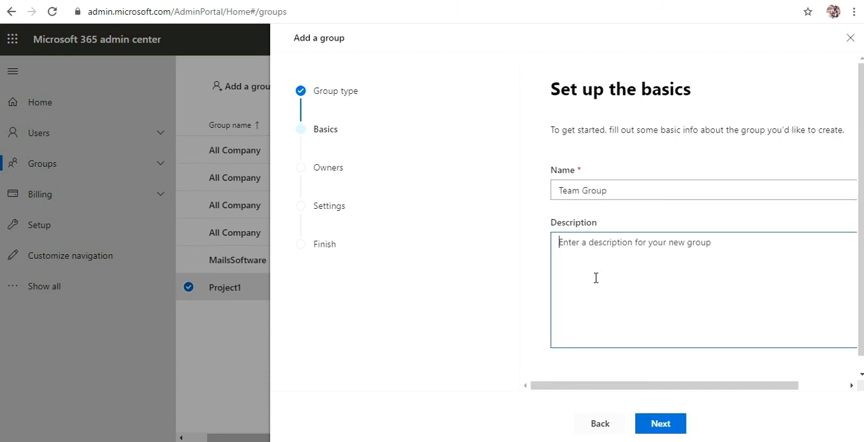
click(660, 424)
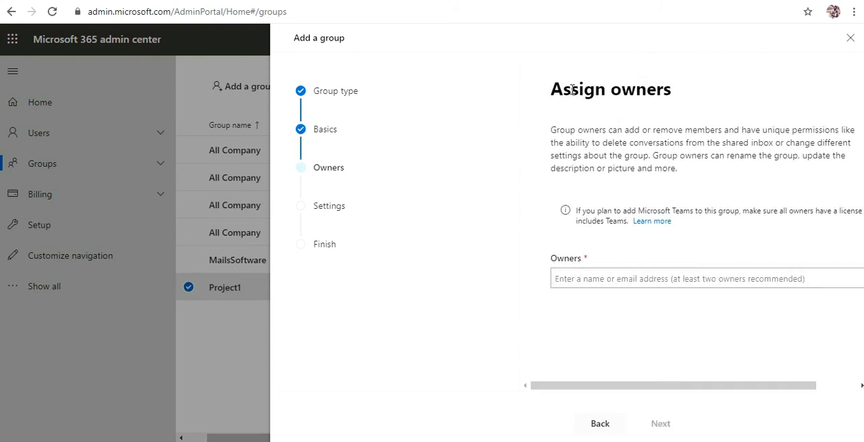
Assign the second suggested user as owner of the group and continue to the settings.
click(603, 278)
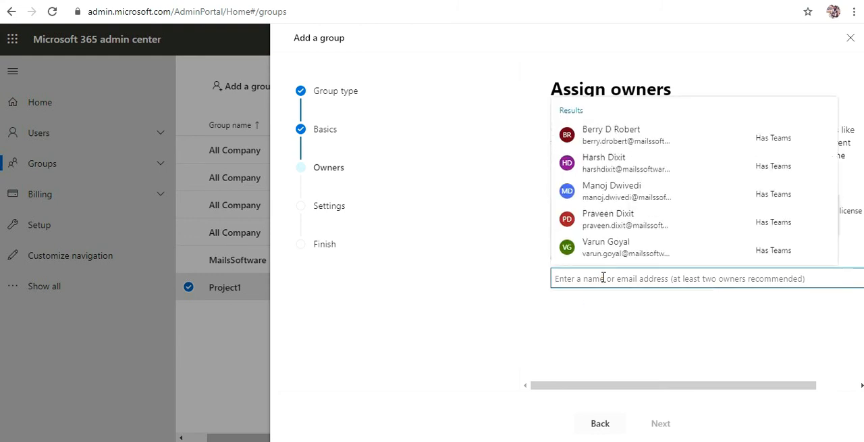
click(603, 162)
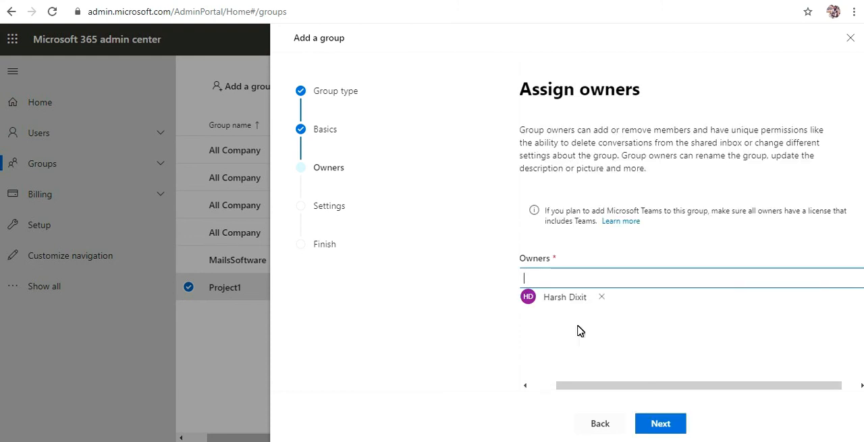
click(661, 428)
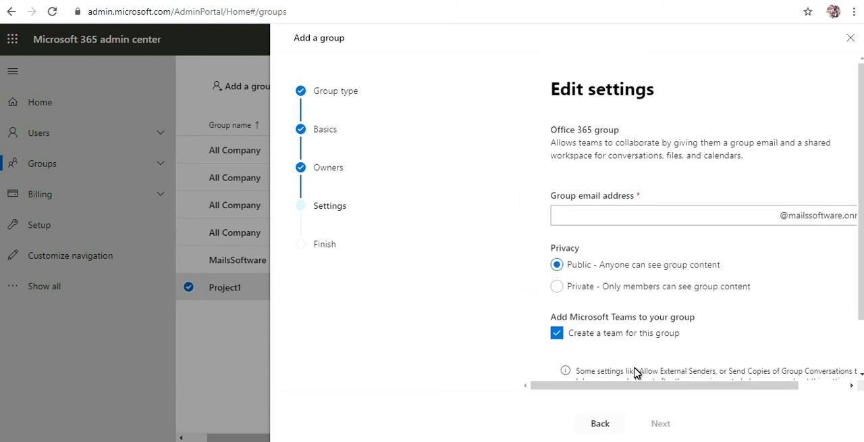
Set the group email address to "team", make its privacy Private, and create the Office 365 group with a team.
click(606, 215)
text(team)
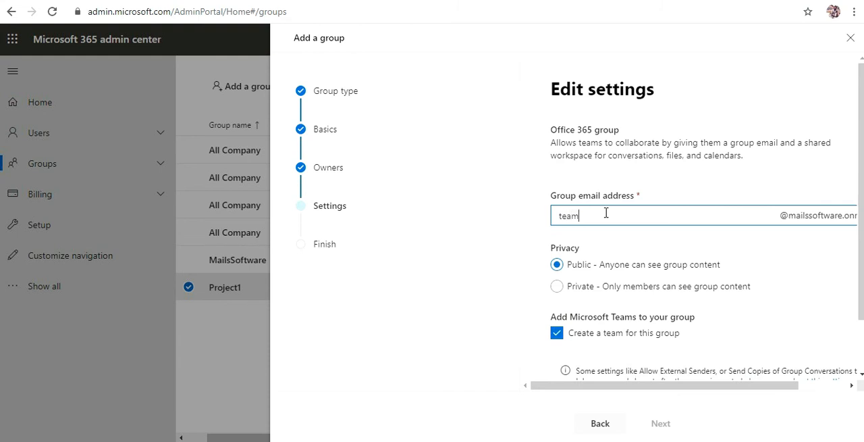
click(557, 287)
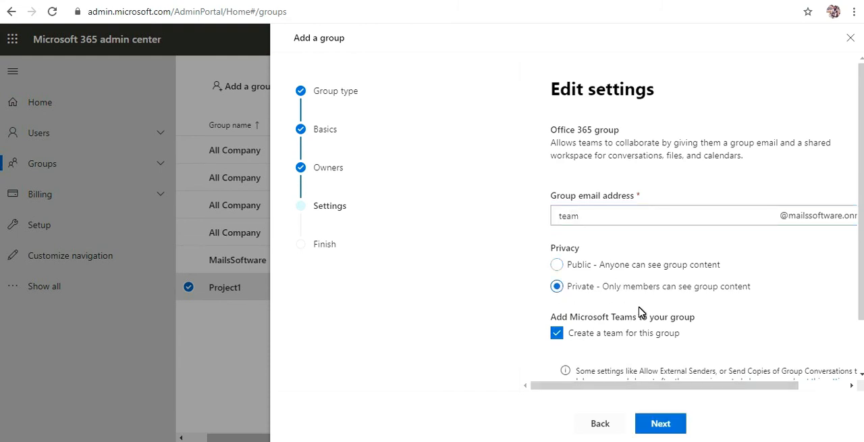
scroll(764, 299, down, 1)
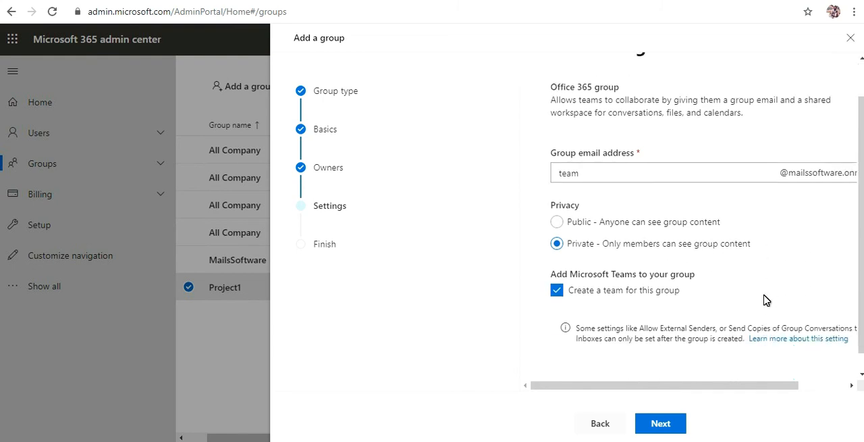
click(670, 425)
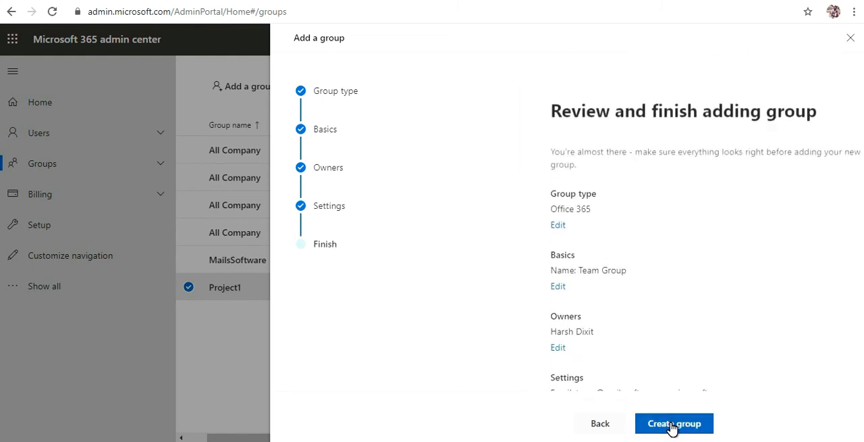
click(673, 424)
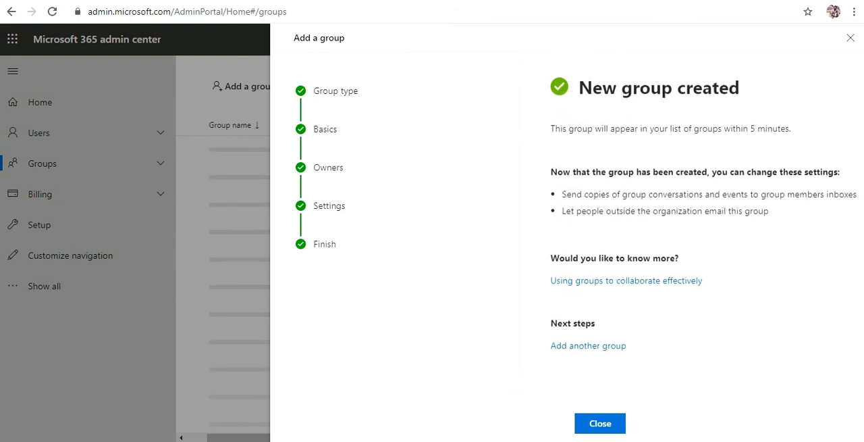
click(617, 430)
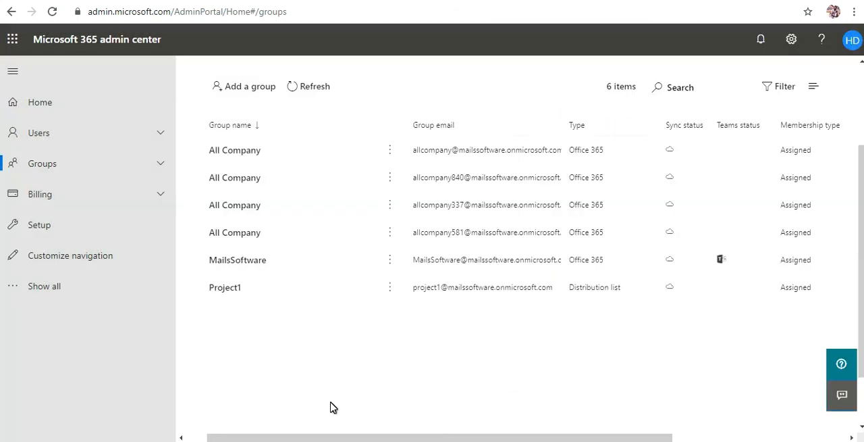
Reload the Groups page and refresh the groups list to look for Team Group.
click(53, 12)
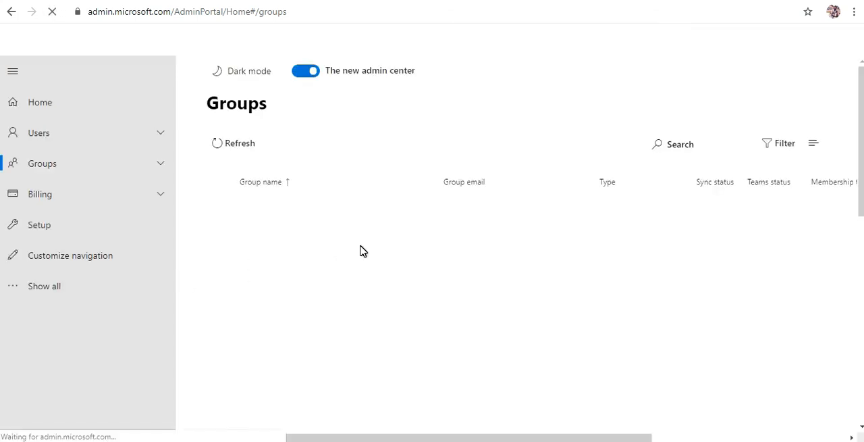
scroll(359, 254, down, 1)
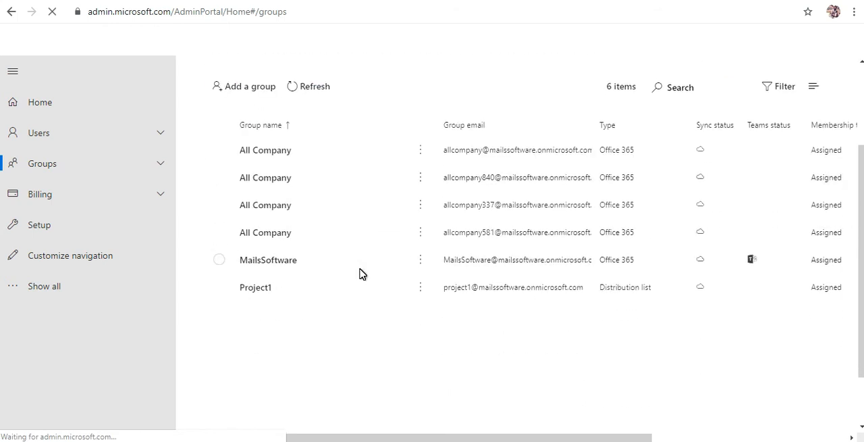
scroll(360, 273, up, 2)
click(322, 214)
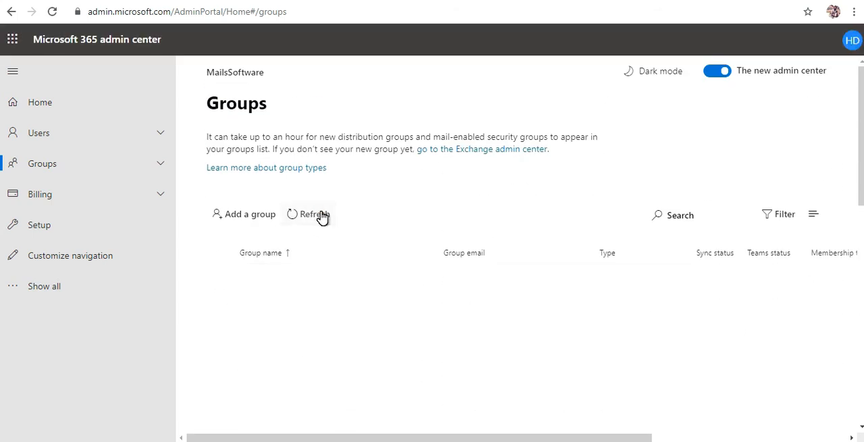
scroll(322, 215, down, 1)
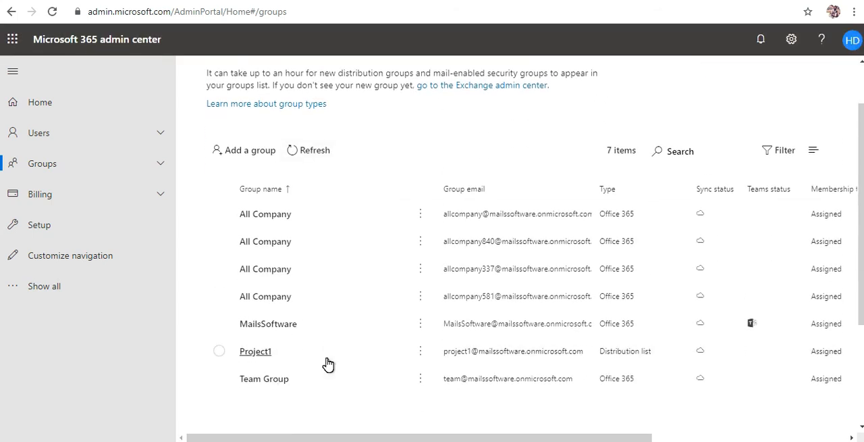
scroll(328, 367, down, 1)
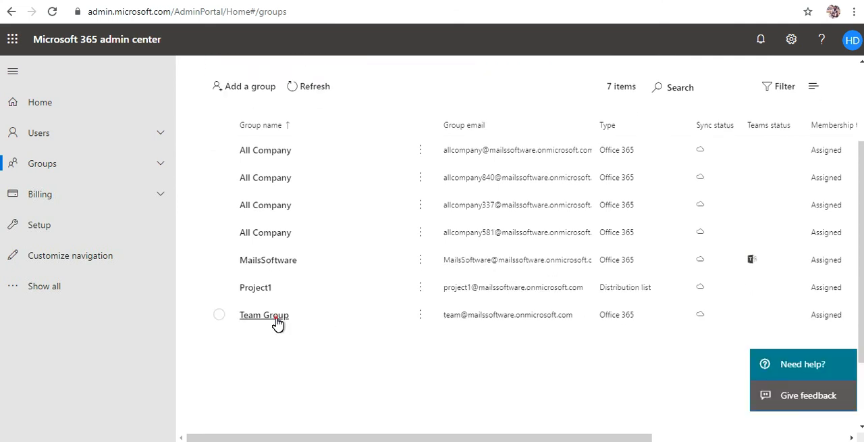
Open the member management of Team Group and start adding members.
click(265, 316)
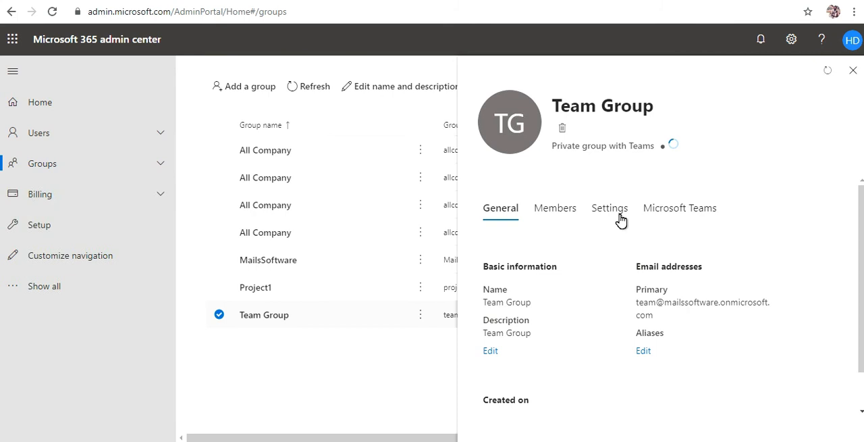
click(556, 213)
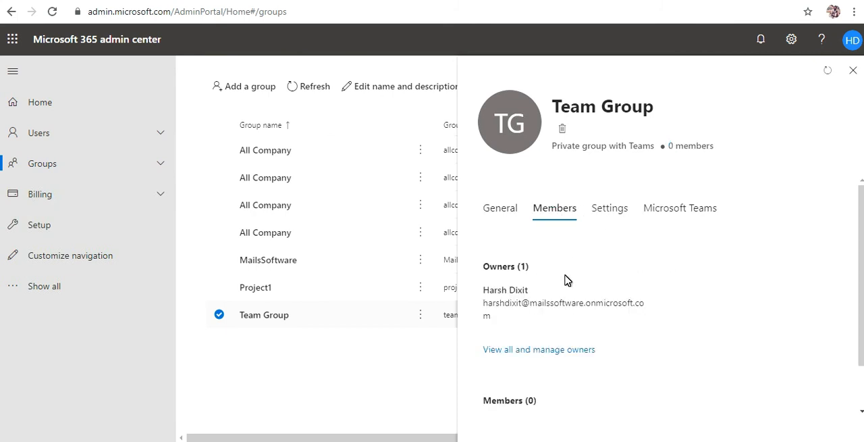
scroll(569, 347, down, 1)
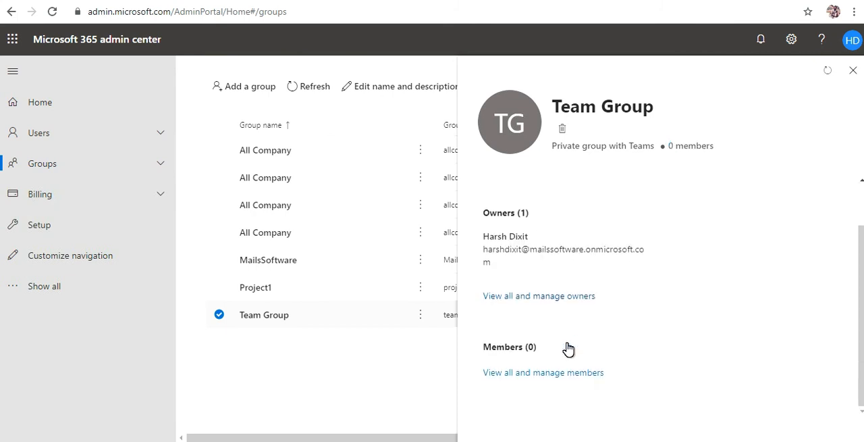
click(541, 374)
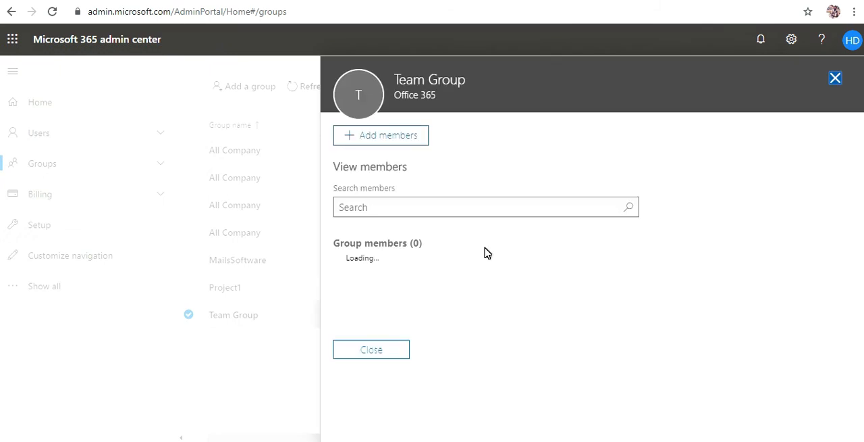
click(396, 138)
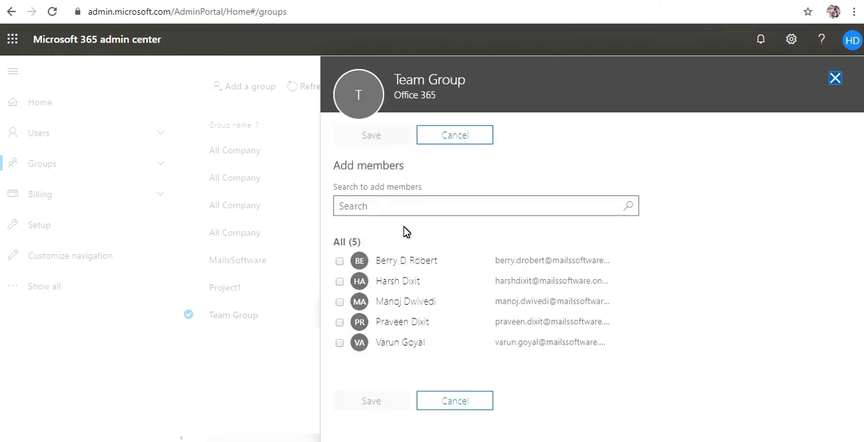
Add the first four listed users as members of Team Group, and close the member list and group details.
click(339, 260)
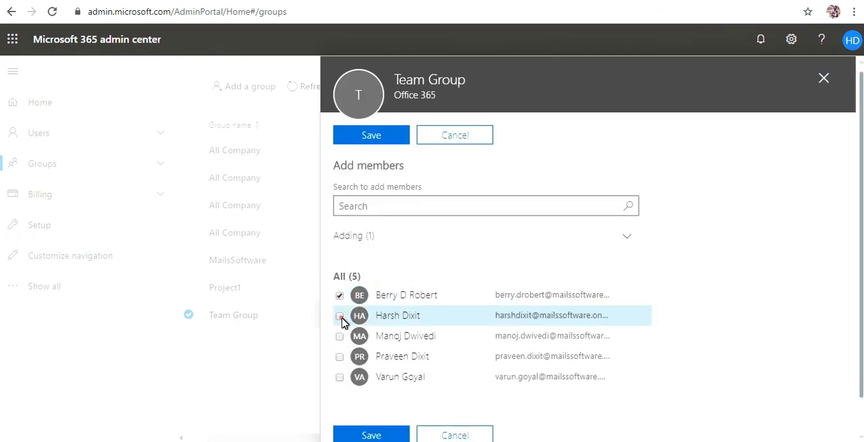
click(341, 317)
click(341, 336)
click(341, 356)
scroll(344, 358, down, 1)
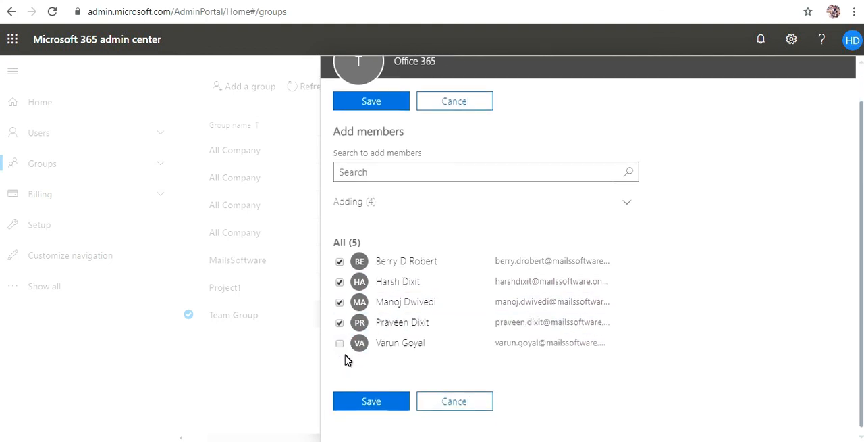
scroll(454, 148, up, 1)
scroll(432, 257, down, 1)
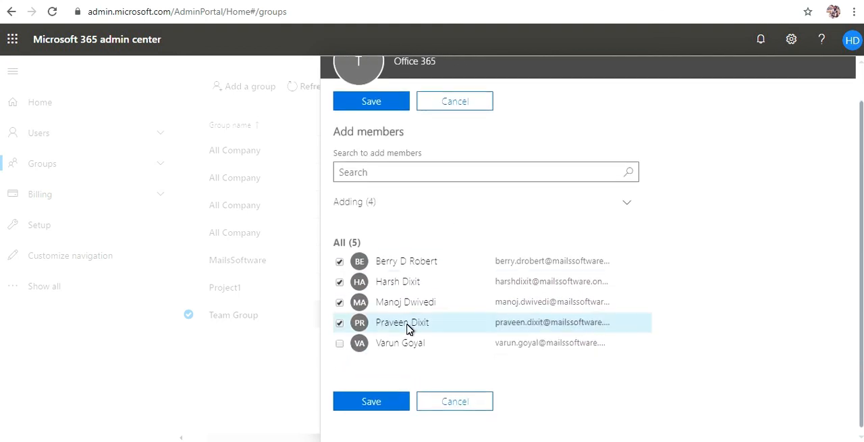
click(396, 403)
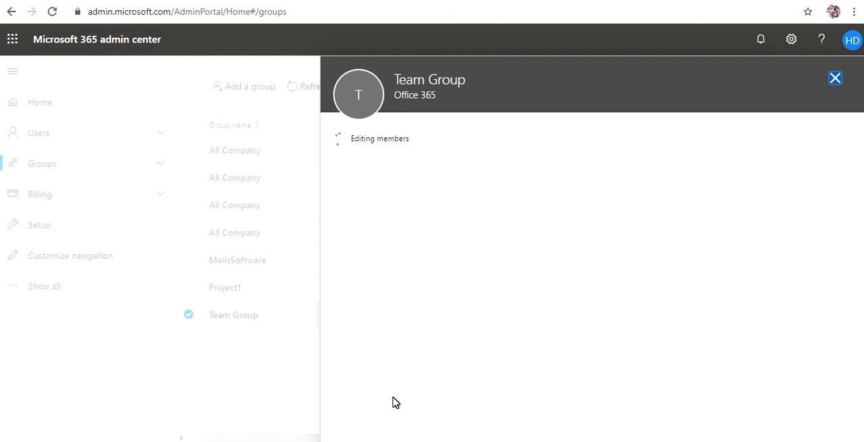
click(380, 196)
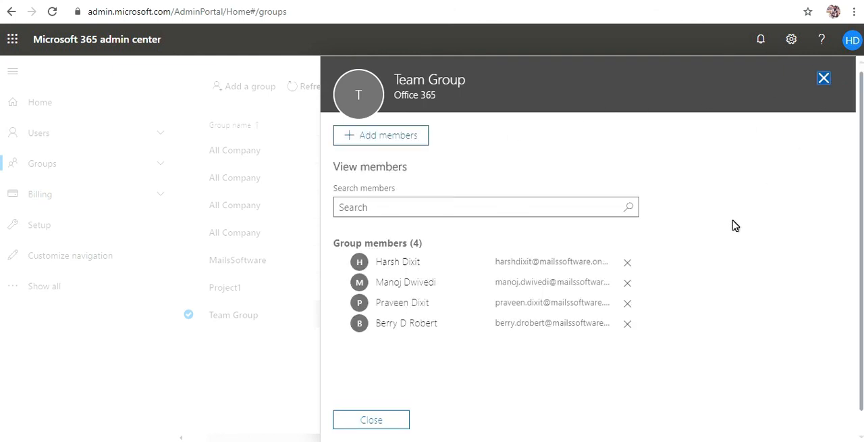
click(397, 422)
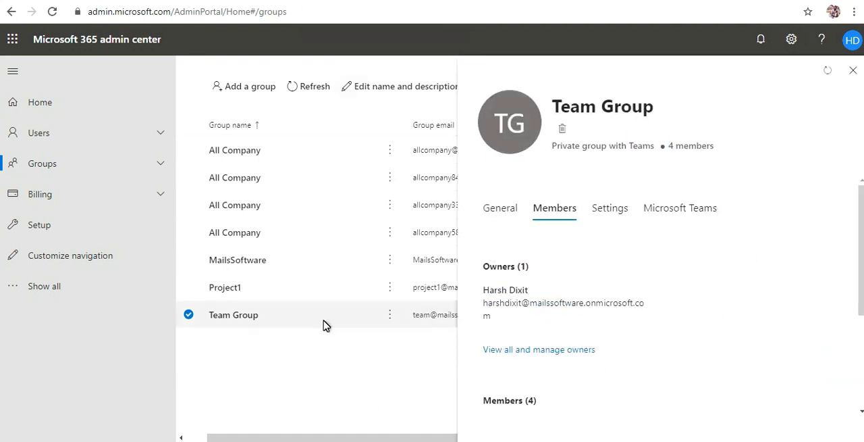
drag(561, 106, 642, 106)
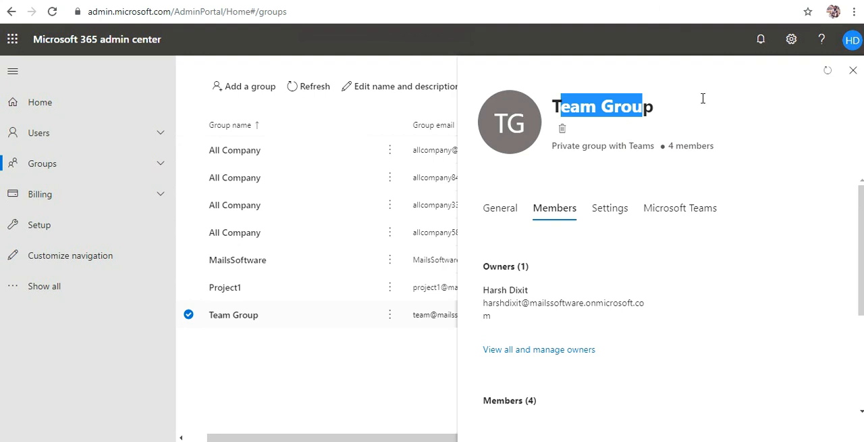
click(854, 71)
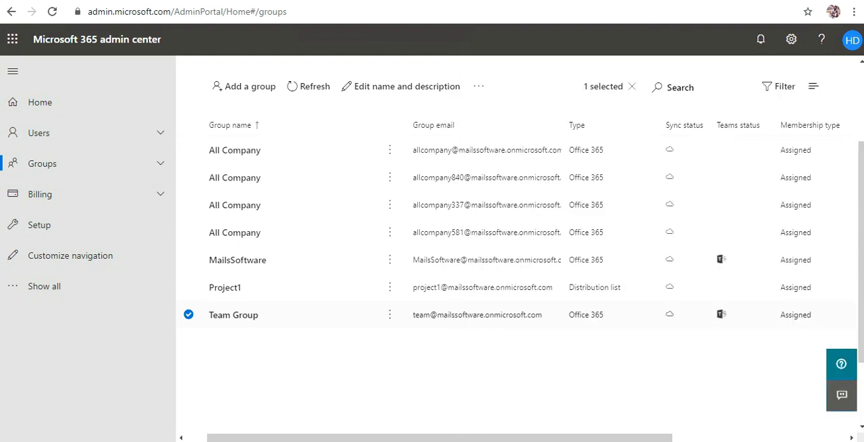
Switch to Outlook, reload the mailbox, and open Team Group from the mailbox's groups.
click(365, 1)
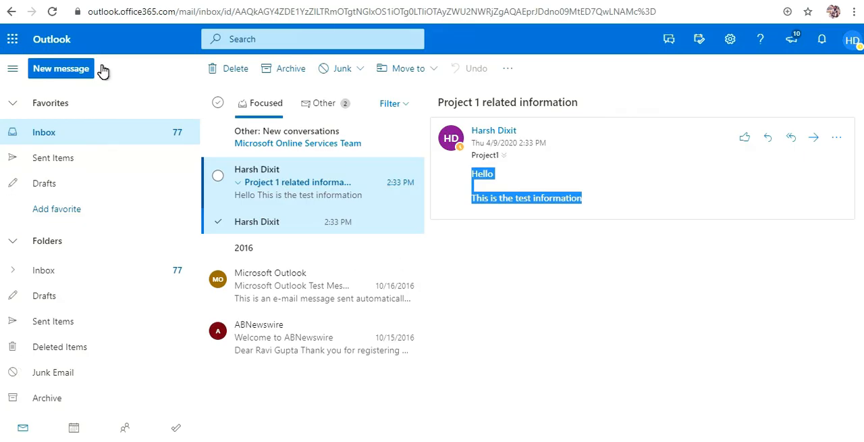
click(54, 12)
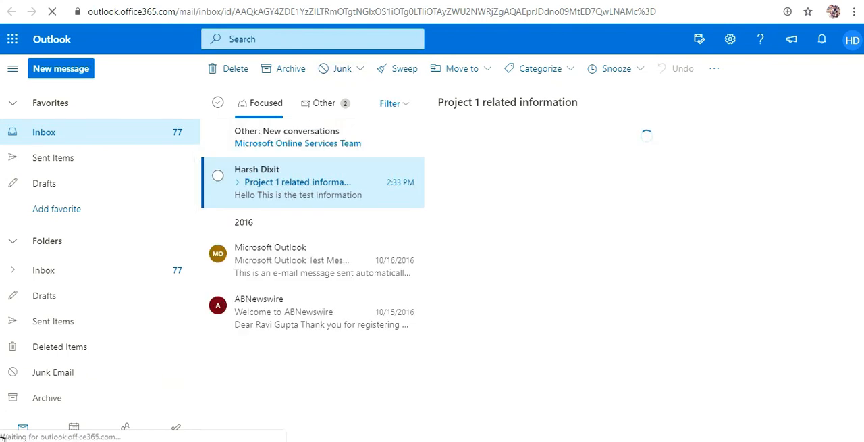
scroll(97, 247, down, 4)
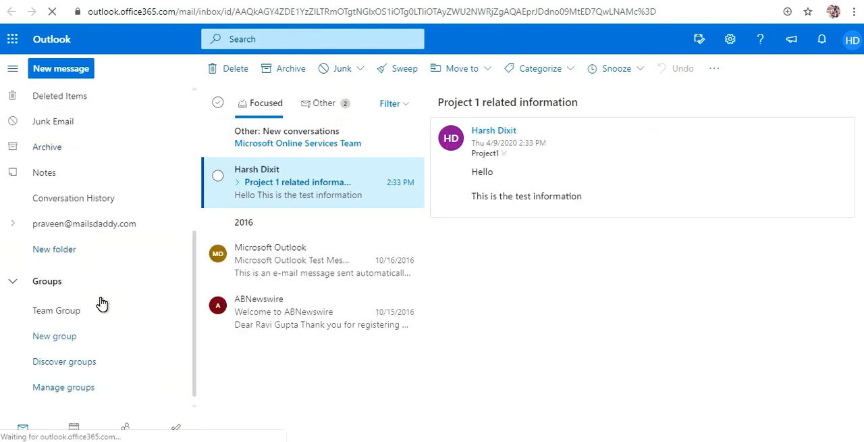
click(53, 315)
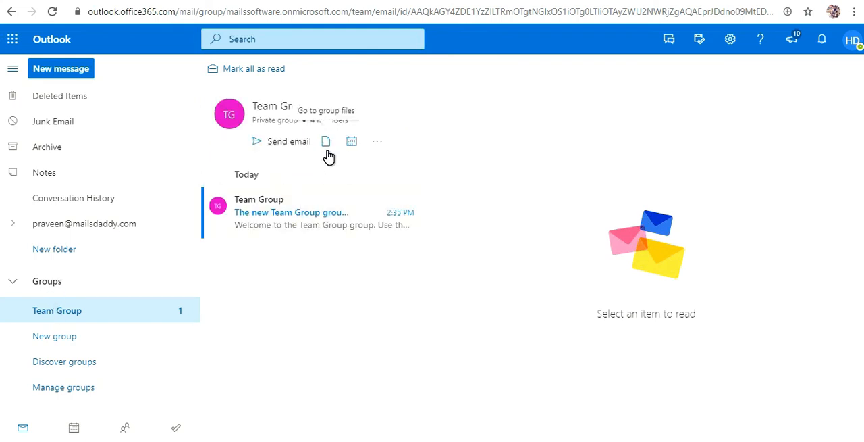
Open the "The new Team Group group is ready" message and examine its welcome content.
click(321, 227)
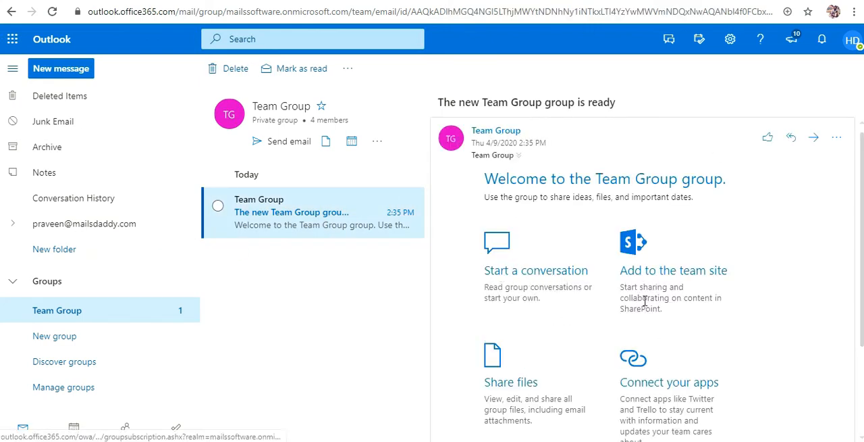
scroll(604, 279, down, 2)
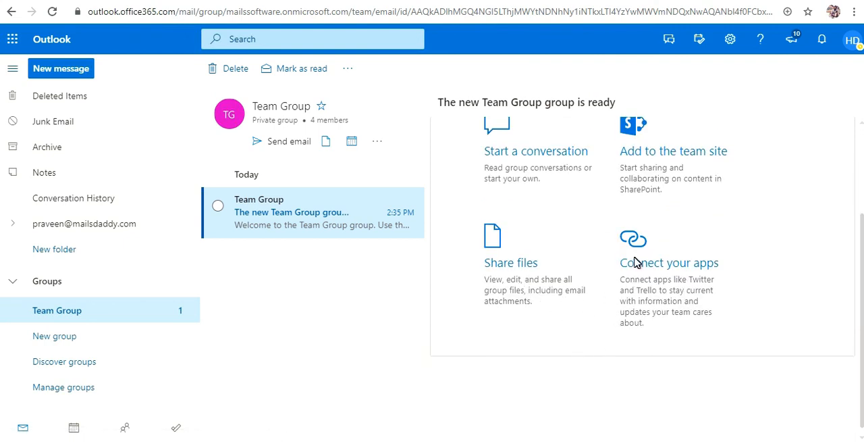
scroll(533, 196, up, 2)
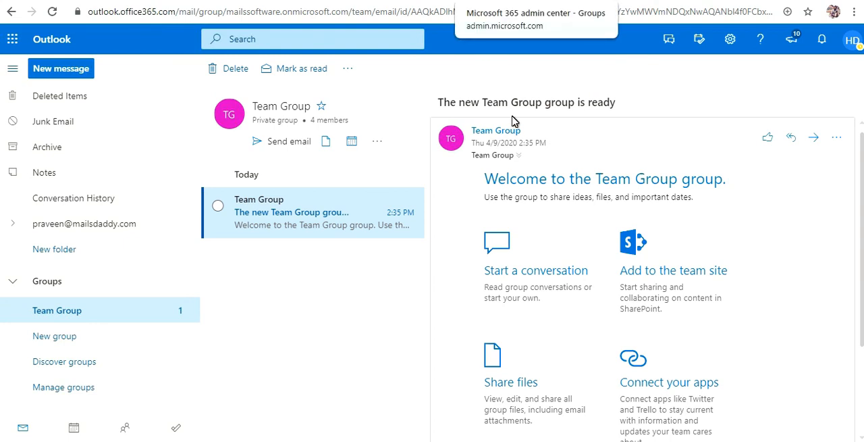
click(740, 441)
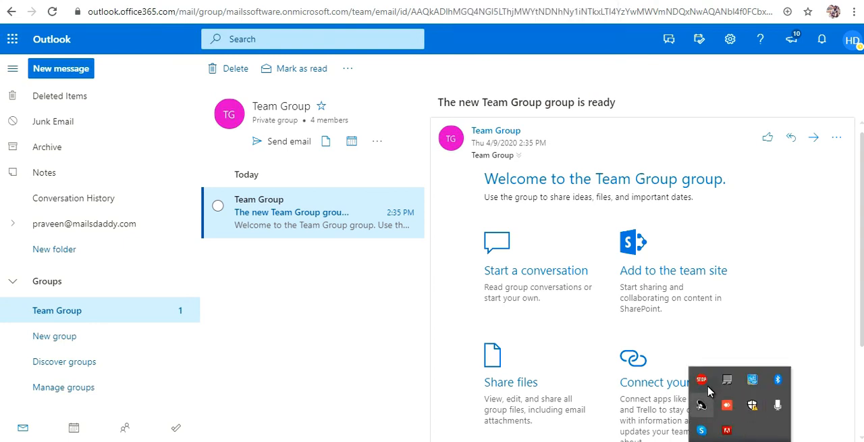